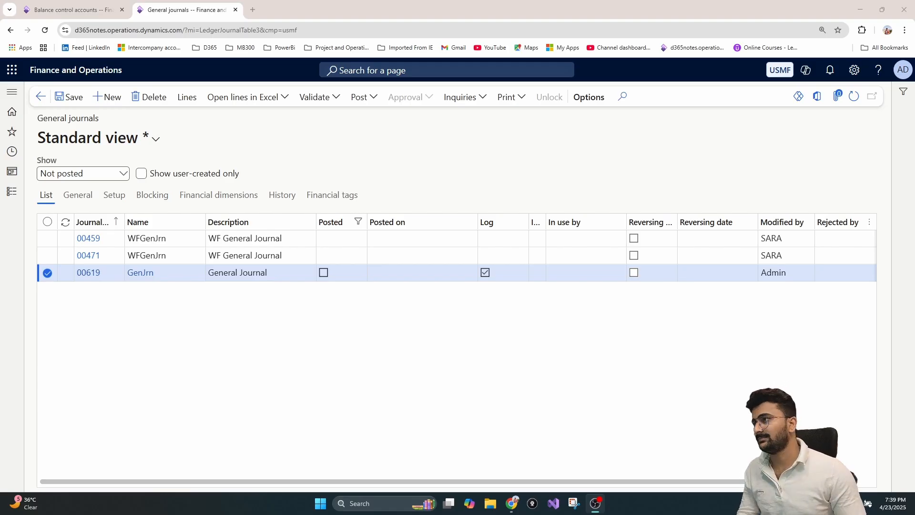
Step: Open the Balance control accounts page from the General ledger module's chart of accounts setup
click(77, 7)
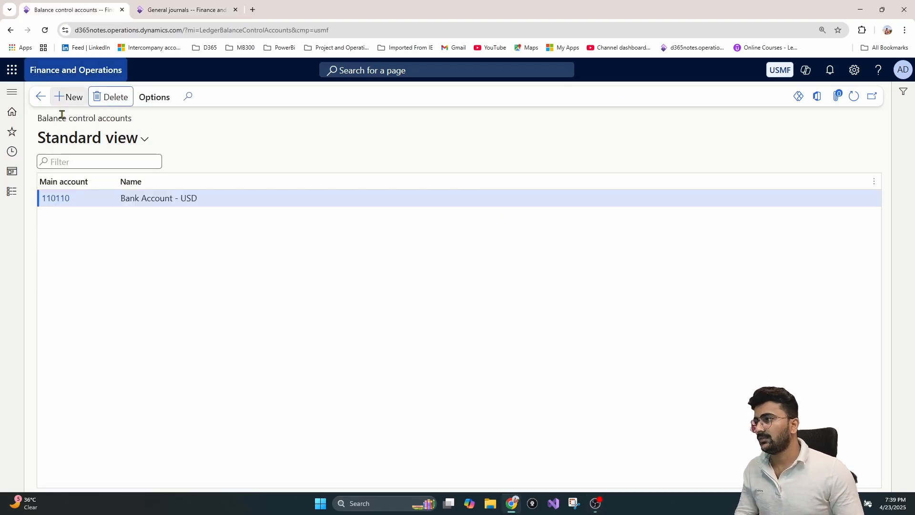
click(15, 192)
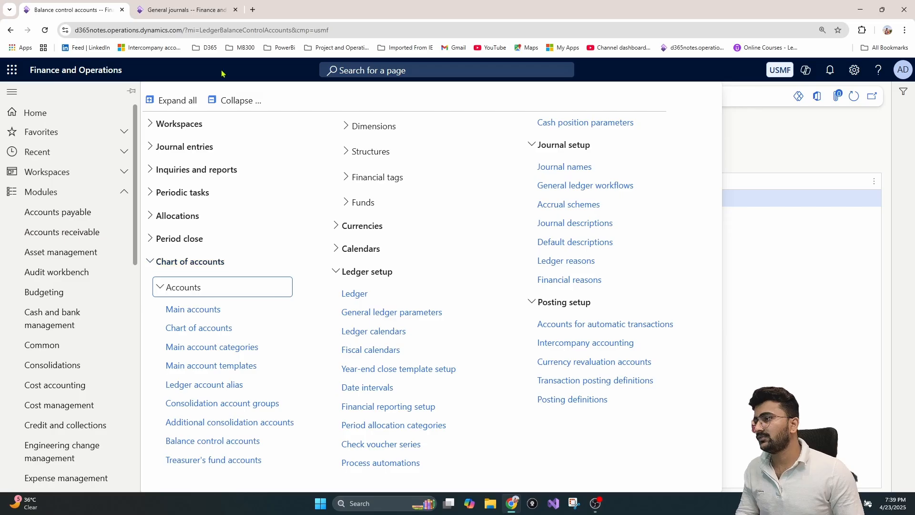
scroll(98, 241, down, 5)
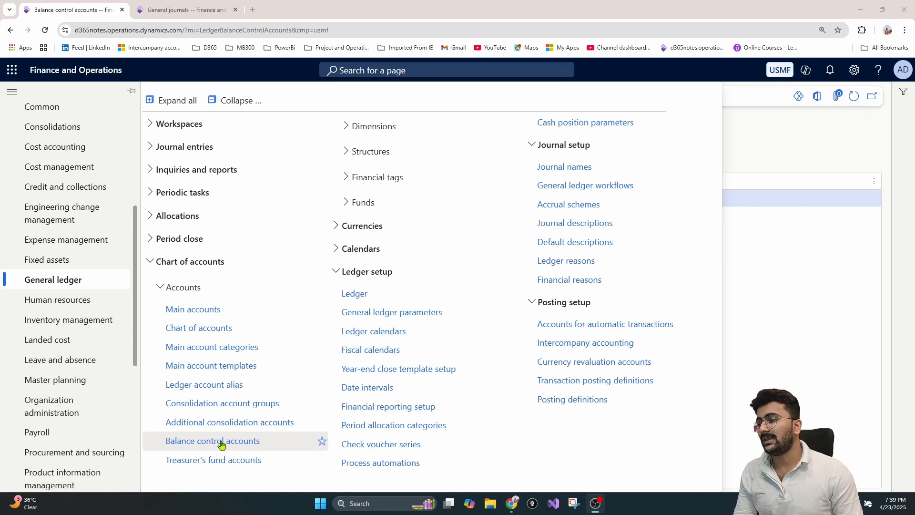
click(221, 444)
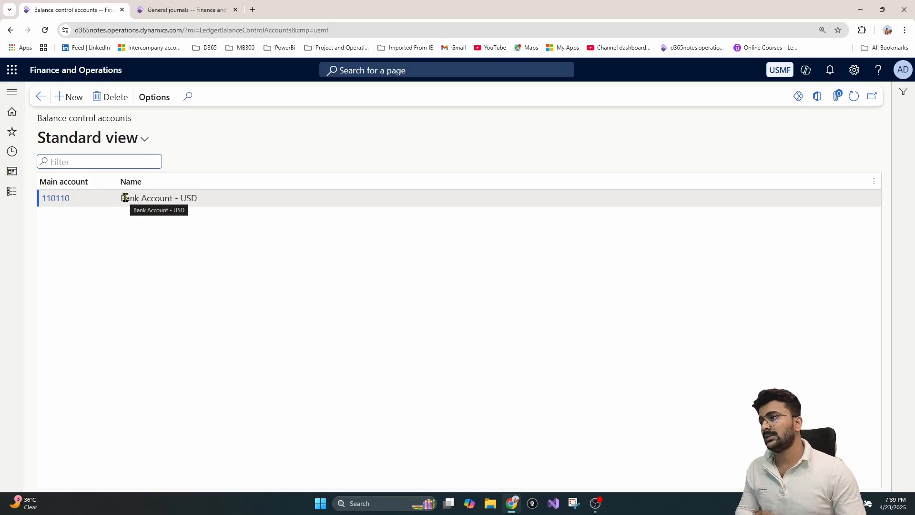
click(73, 98)
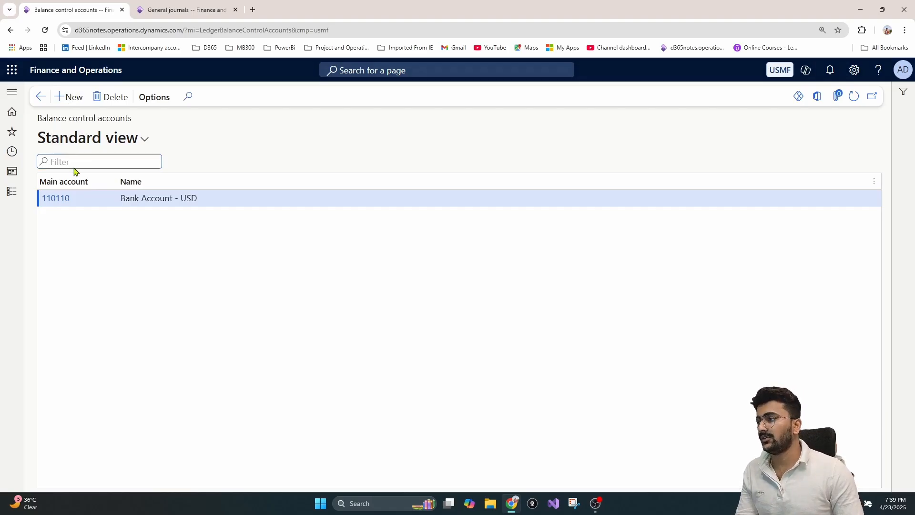
scroll(95, 250, down, 12)
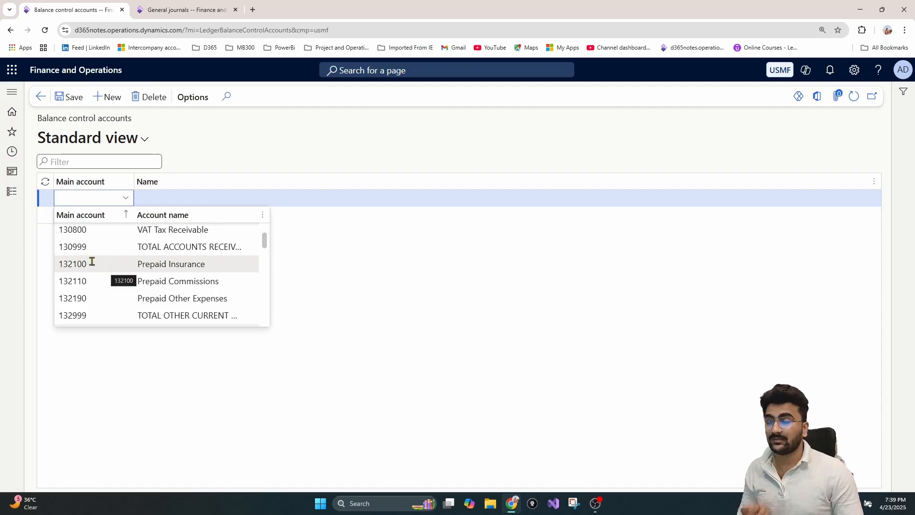
click(149, 99)
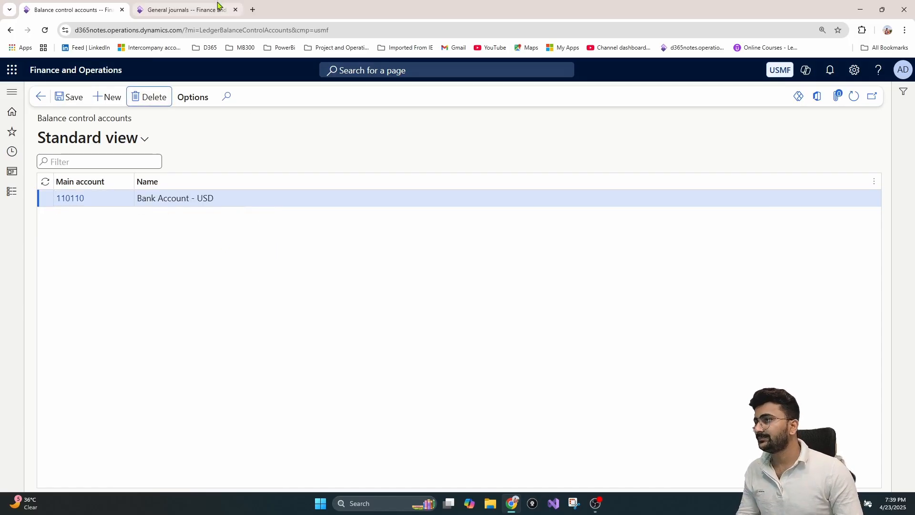
Step: Create a general journal with the name GJV-2025 and open its journal lines
click(193, 11)
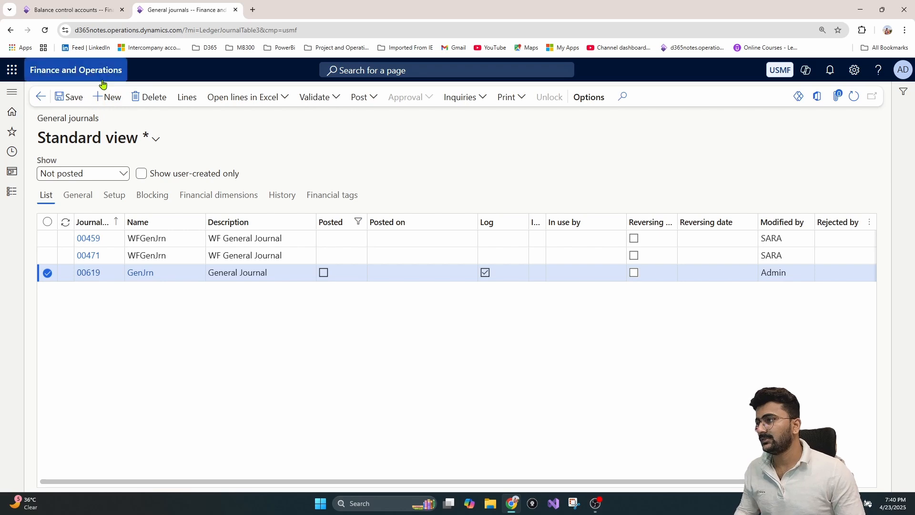
click(109, 98)
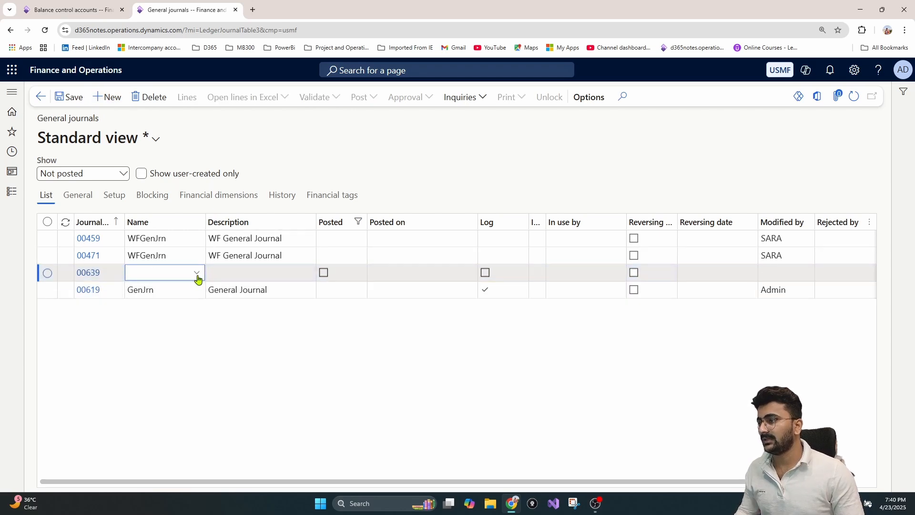
click(192, 373)
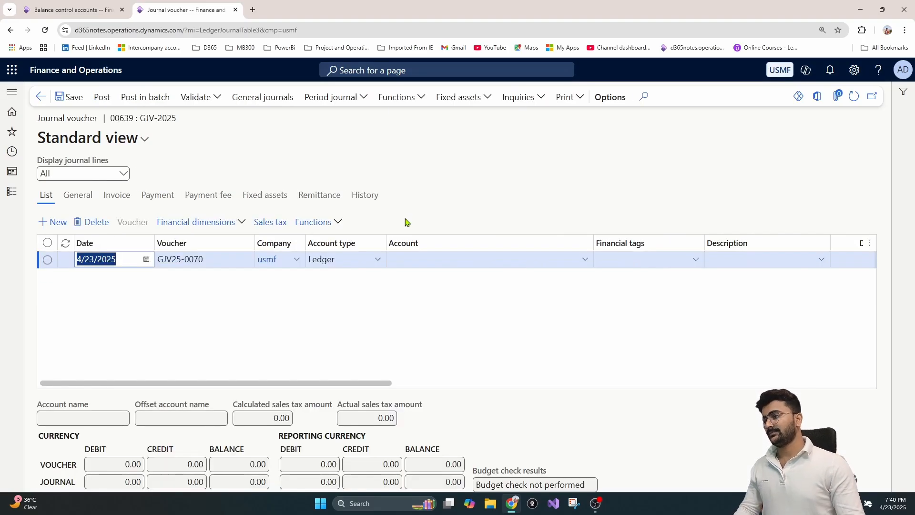
Step: Set the journal line's ledger account to main account 602210, Employee Relocation Expense, without business unit or department
click(585, 261)
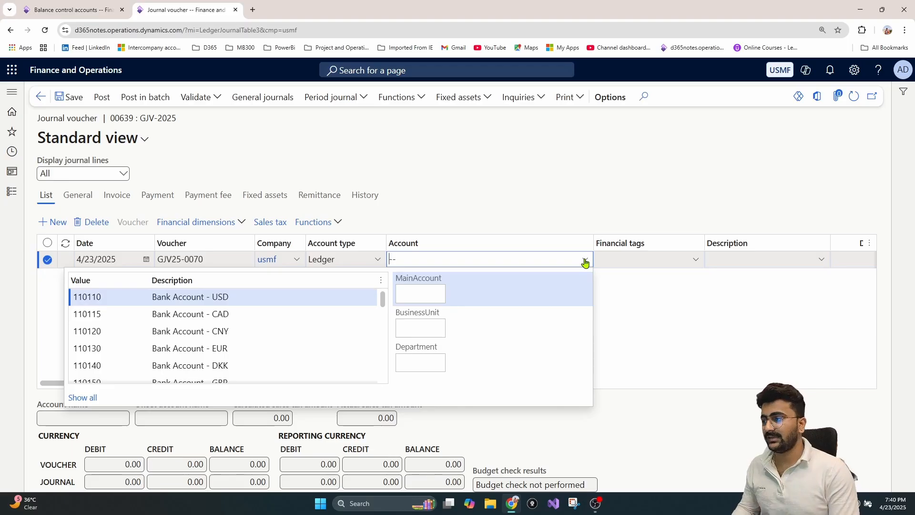
text(empl)
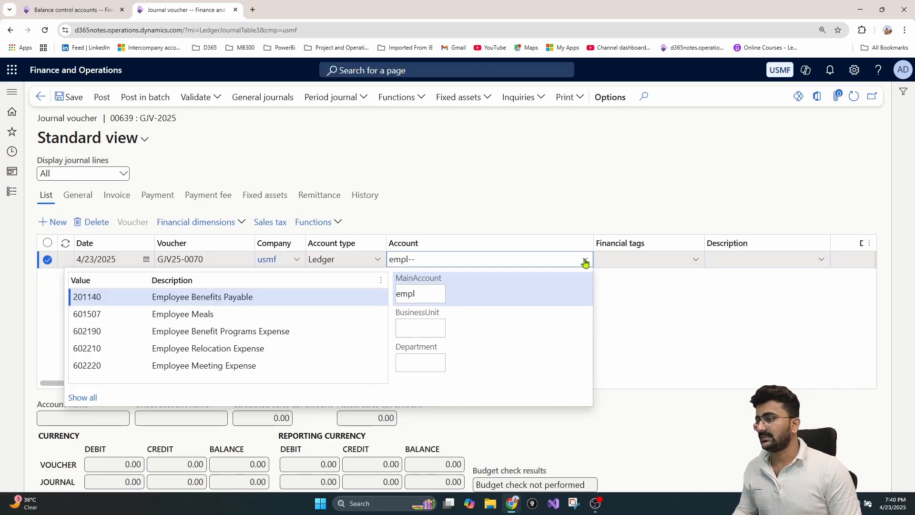
key(Down)
key(Down)
key(Down)
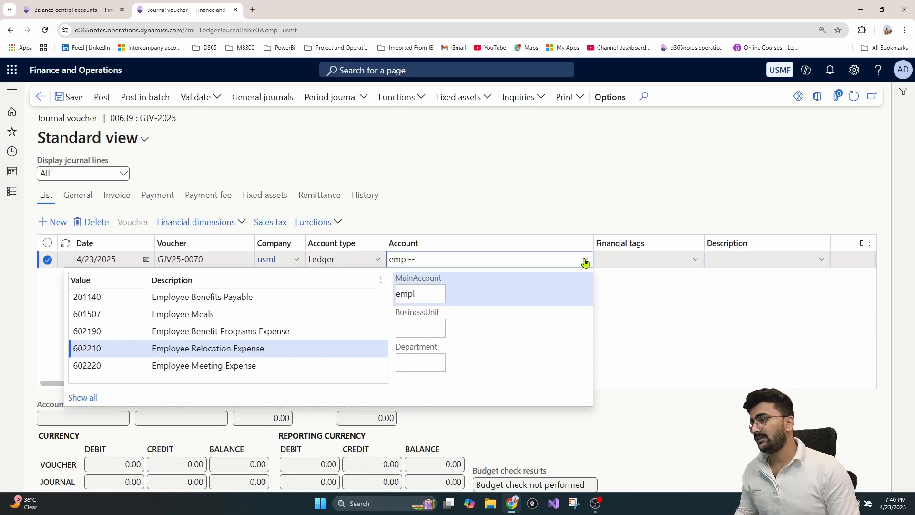
key(Tab)
click(643, 332)
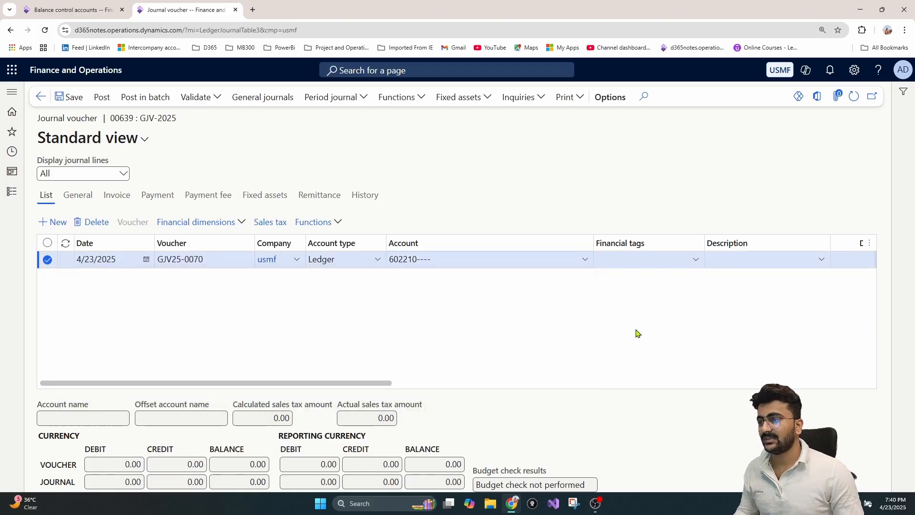
Step: Check the configured balance control account and set the journal line's offset account to 110110, Bank Account - USD
drag(328, 385, 645, 386)
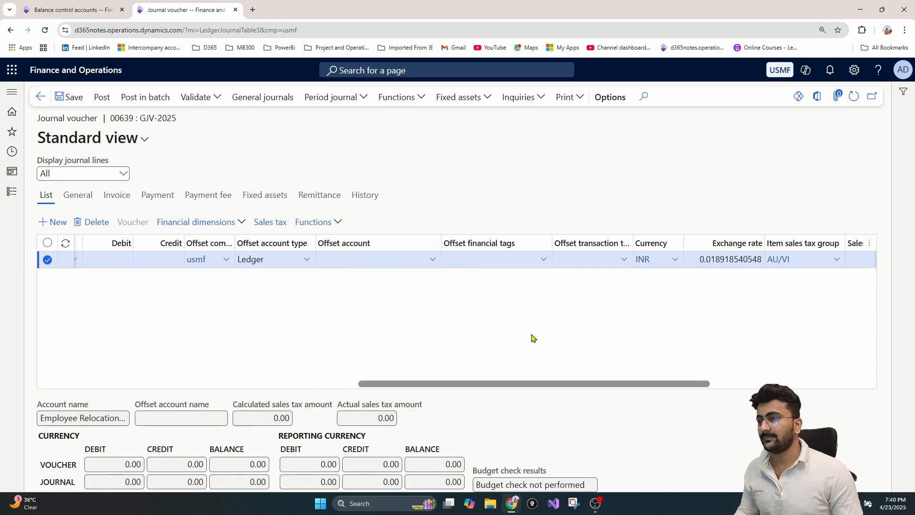
click(433, 260)
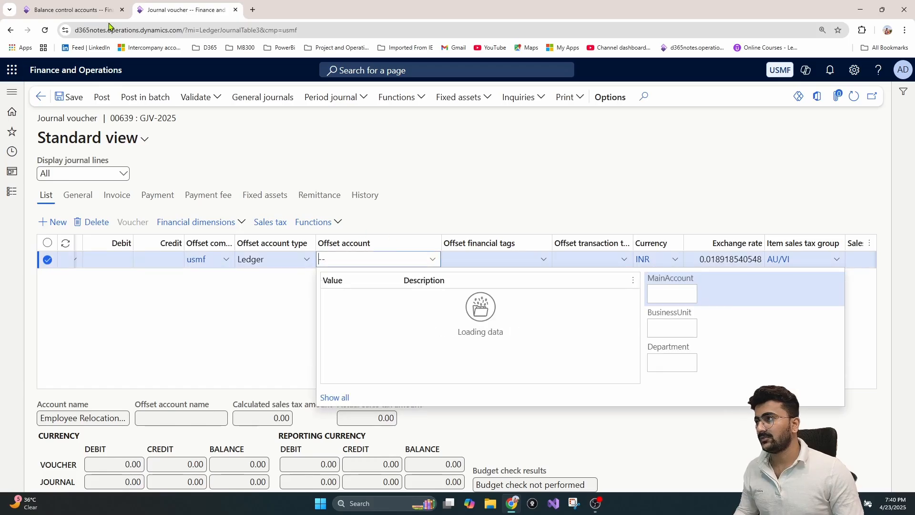
click(95, 5)
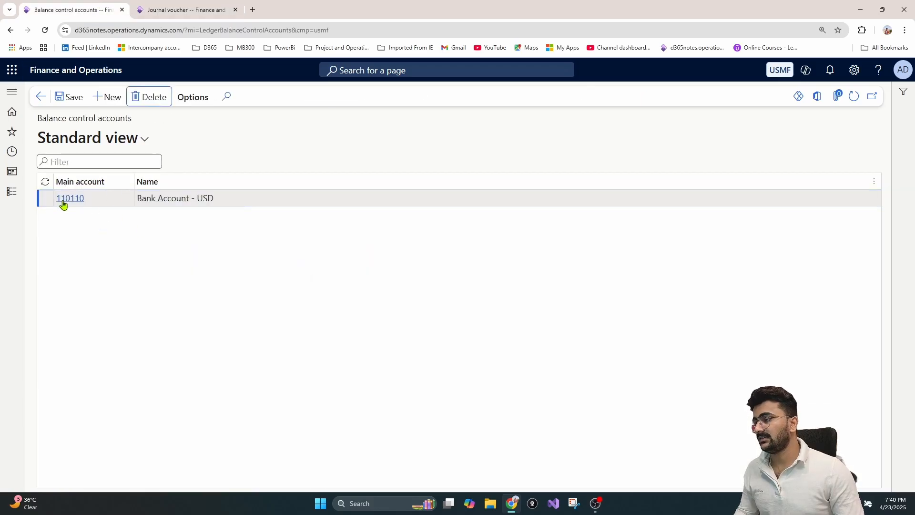
click(173, 13)
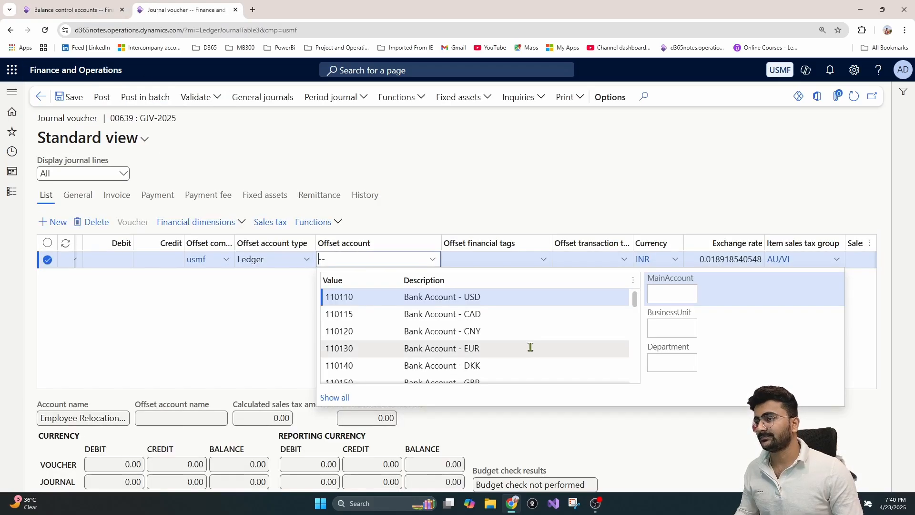
click(410, 299)
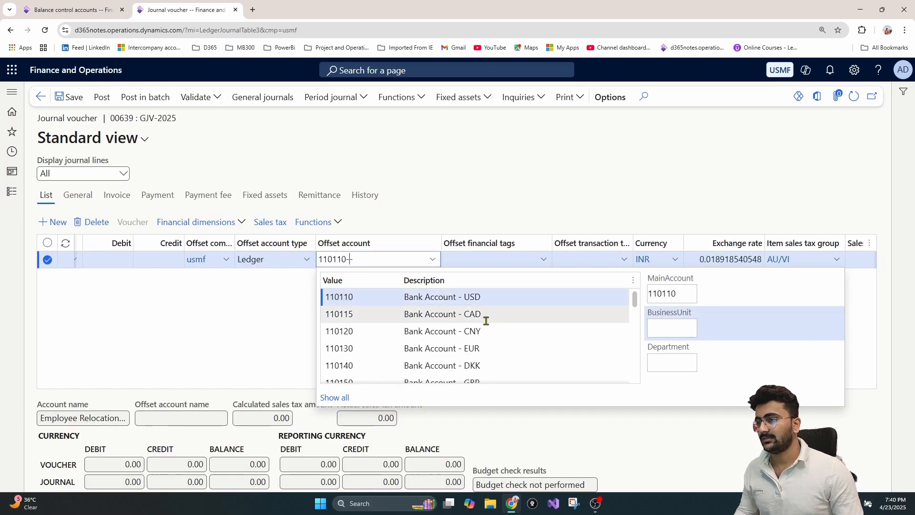
click(262, 327)
Step: Review the journal line's accounts and open the Balance control inquiry for the voucher
drag(622, 384, 329, 369)
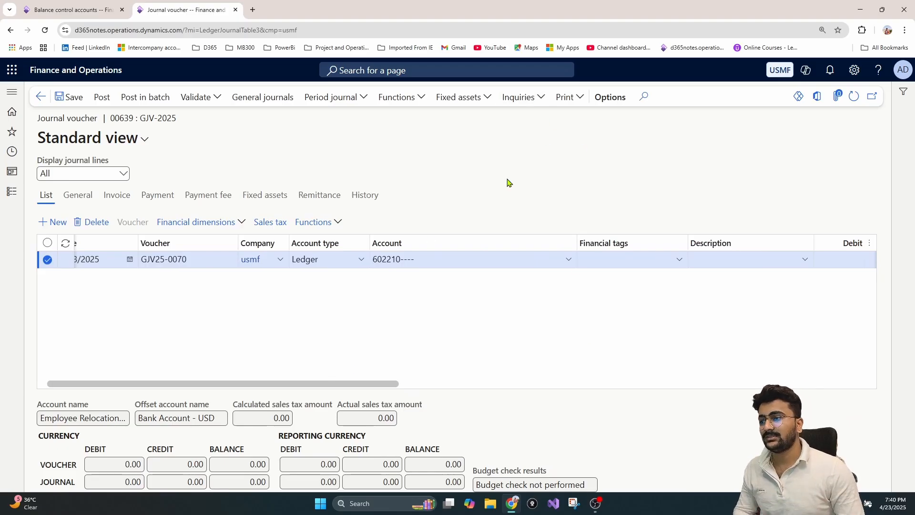
drag(395, 384, 583, 385)
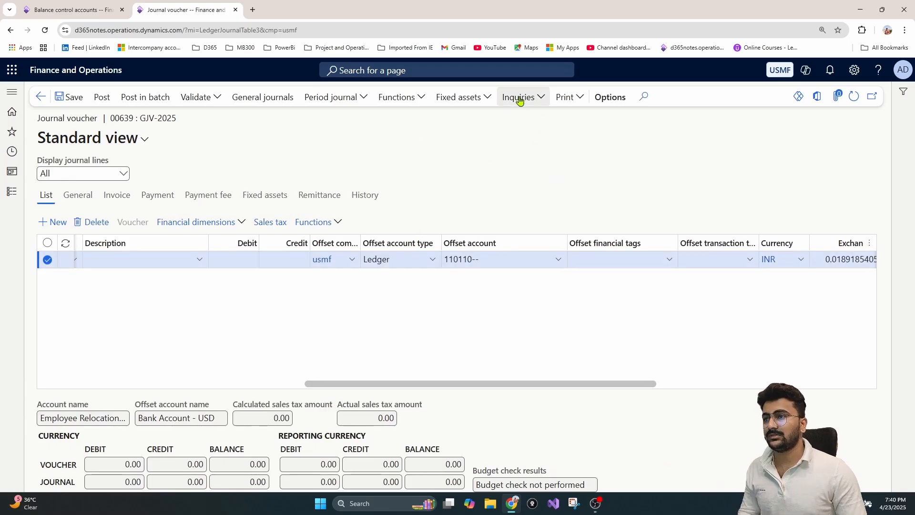
click(529, 96)
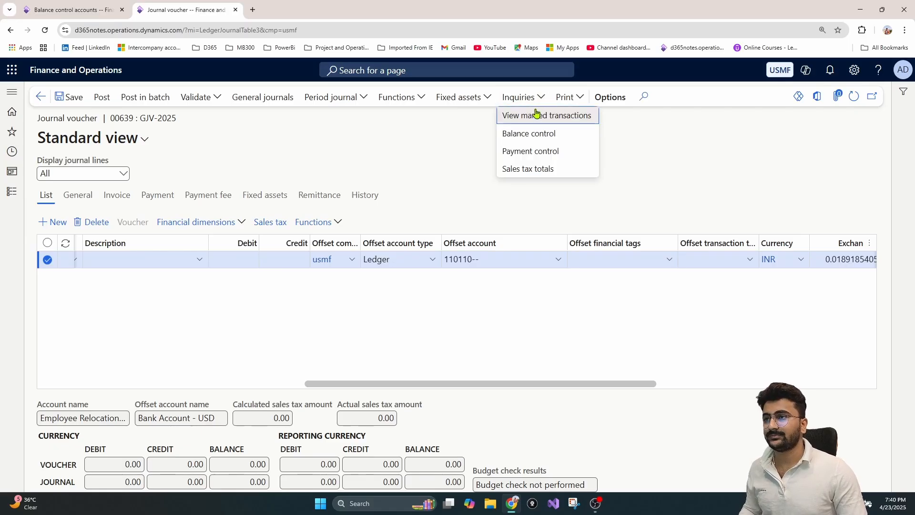
click(549, 135)
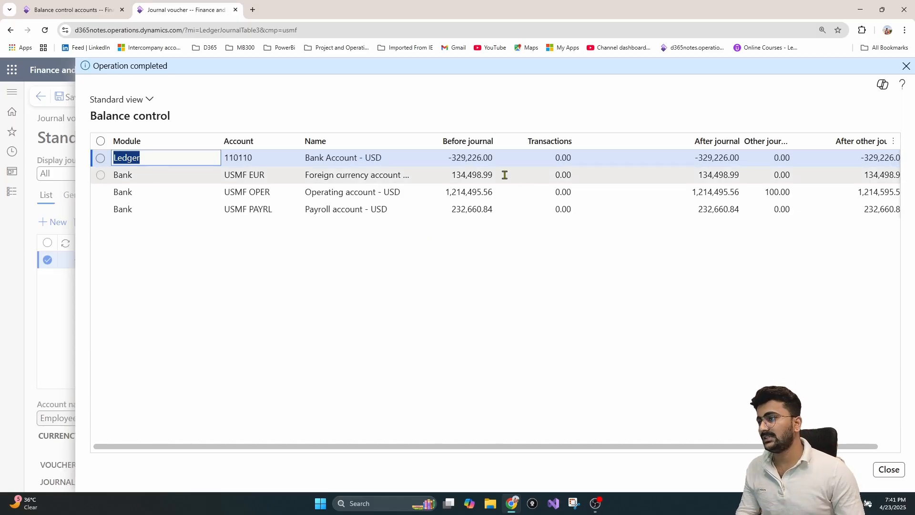
Step: Examine account 110110's before-journal, transaction, after-journal and other-journal balances, widening the Other journals column to show its full heading
click(261, 157)
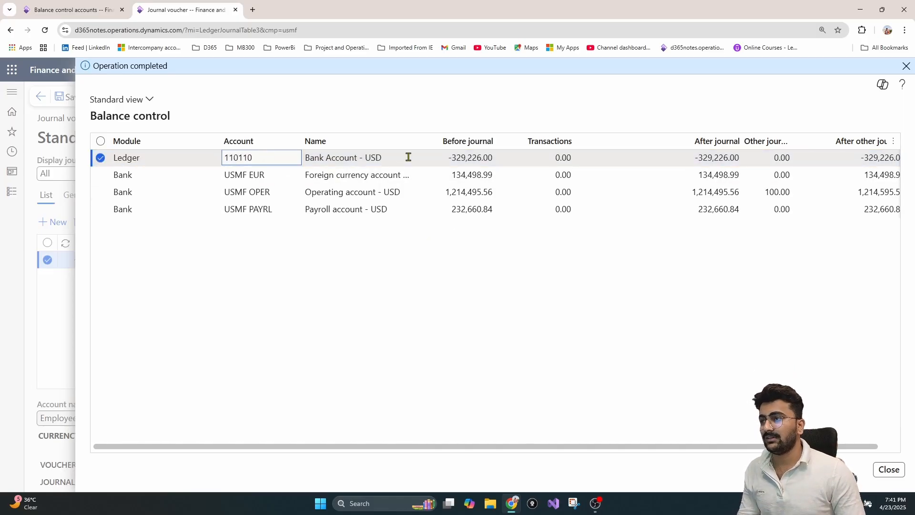
drag(408, 157, 303, 157)
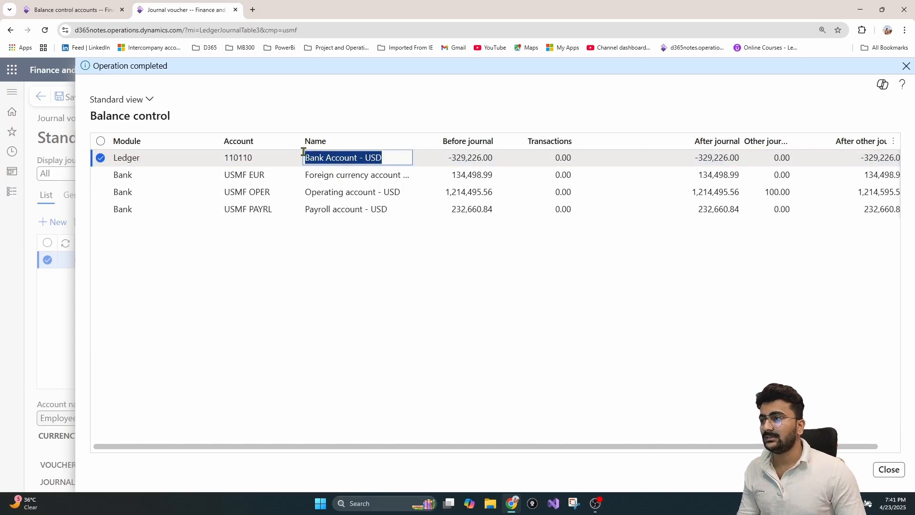
click(501, 157)
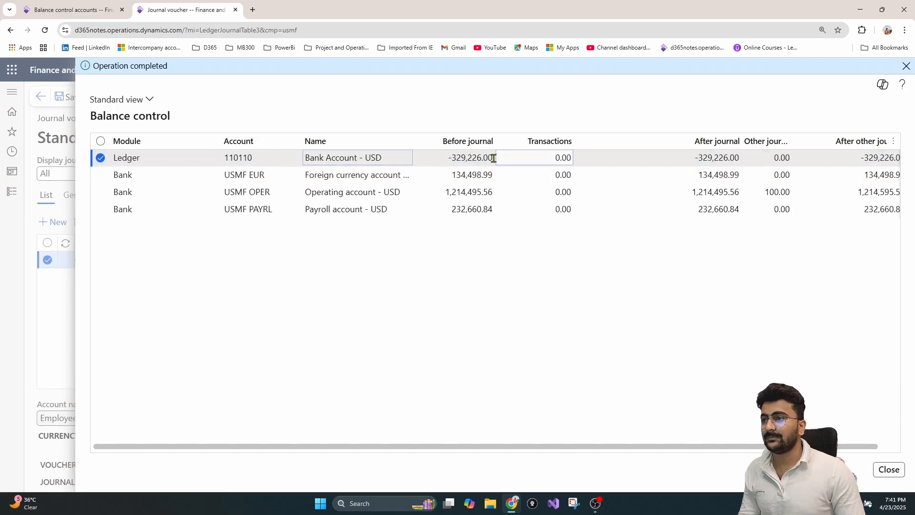
click(460, 156)
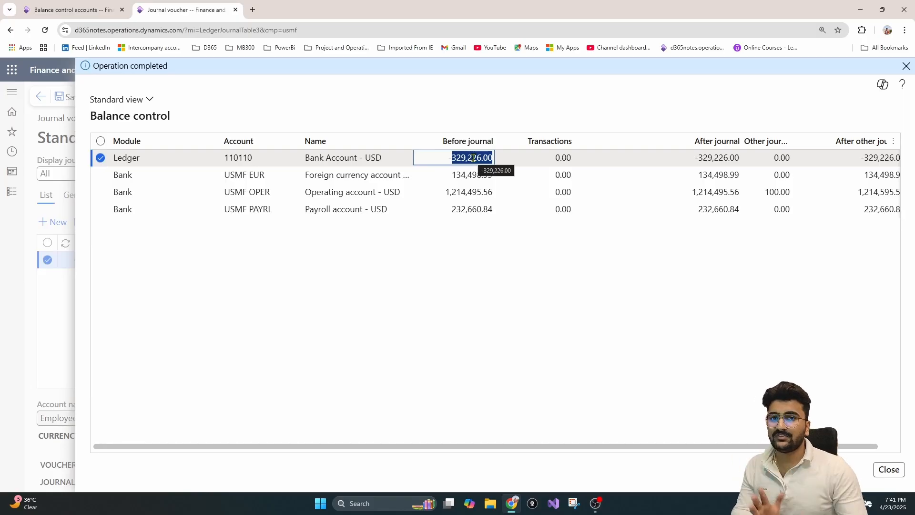
click(562, 157)
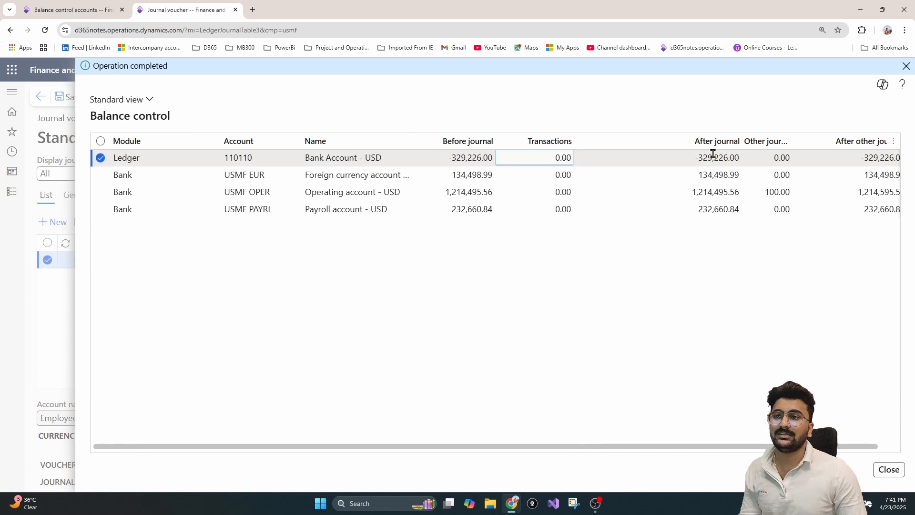
drag(691, 447, 758, 453)
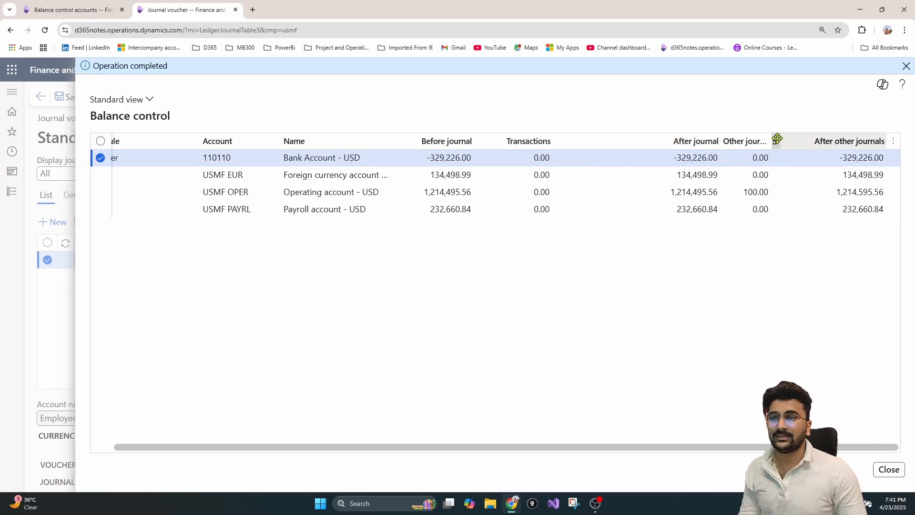
drag(772, 138, 799, 138)
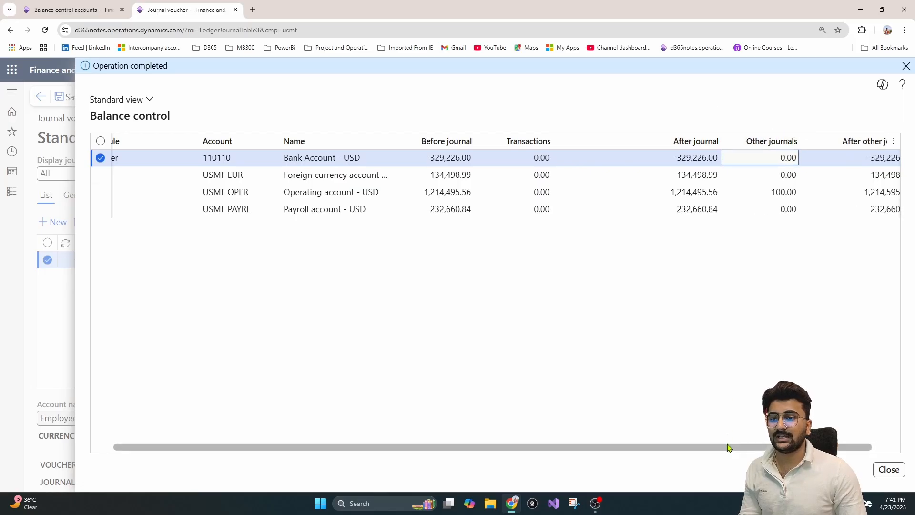
drag(728, 447, 754, 447)
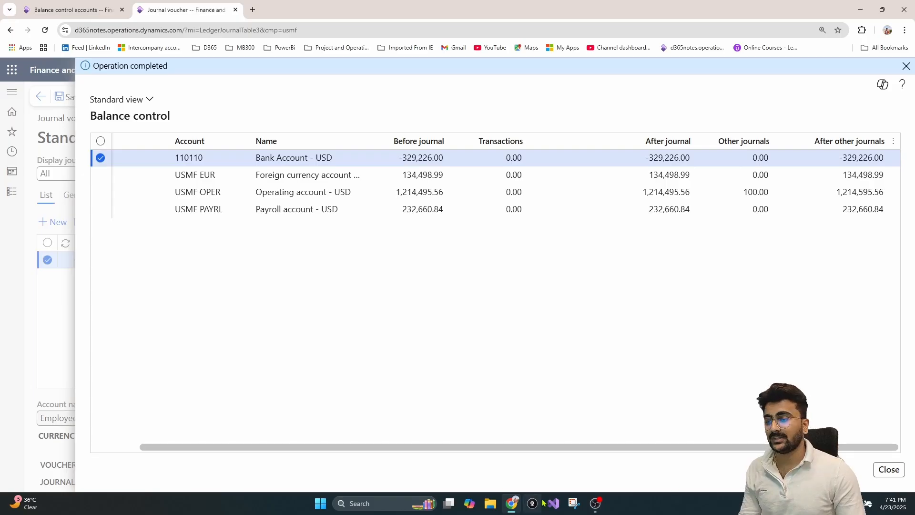
Step: Capture a Snipping Tool screenshot of the Balance control table for comparison and close the inquiry
click(574, 503)
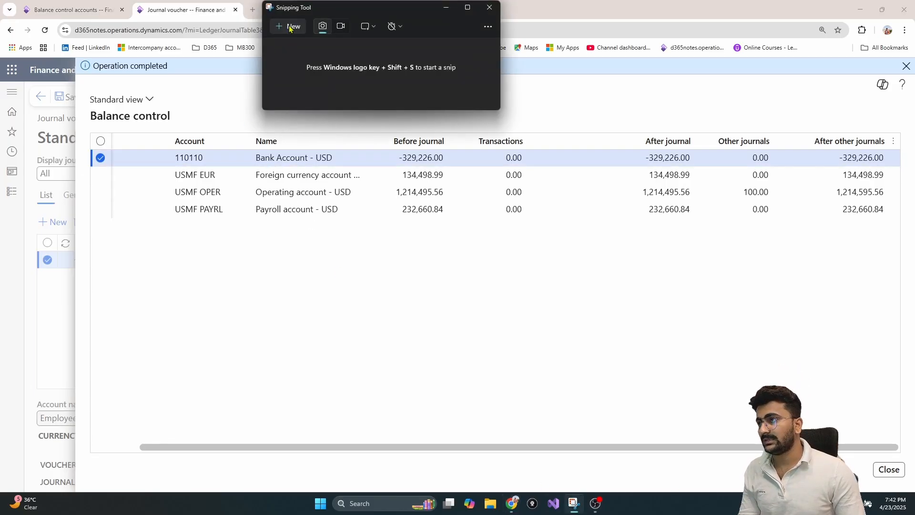
click(290, 27)
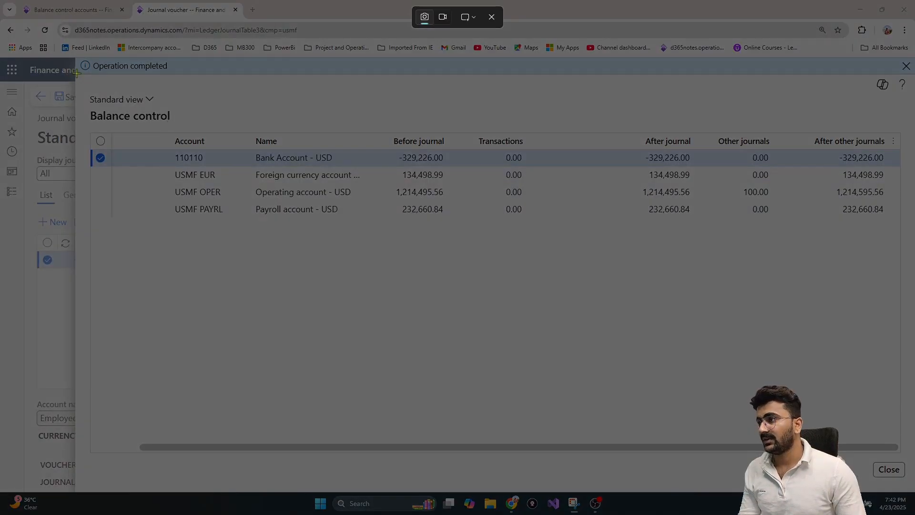
drag(76, 73, 909, 305)
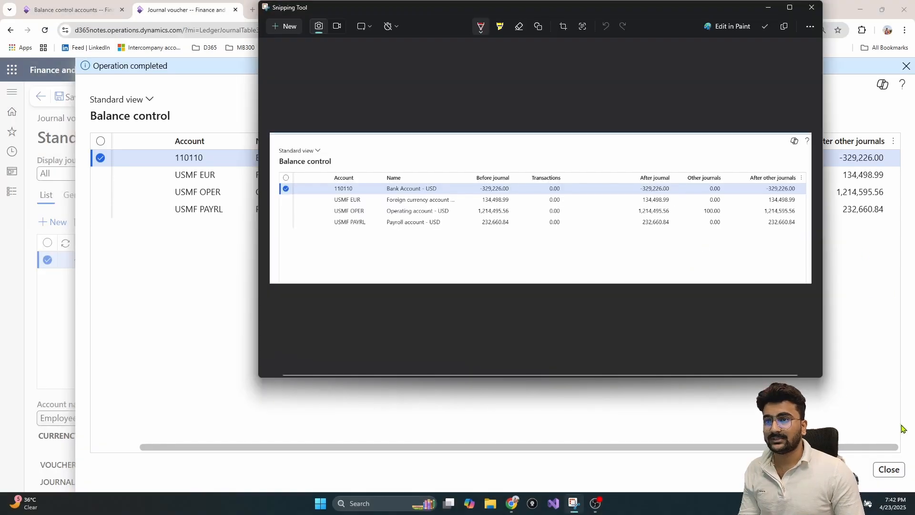
click(890, 469)
Step: Enter a debit amount of 10000 on the journal line
drag(394, 380, 271, 380)
click(526, 263)
text(1)
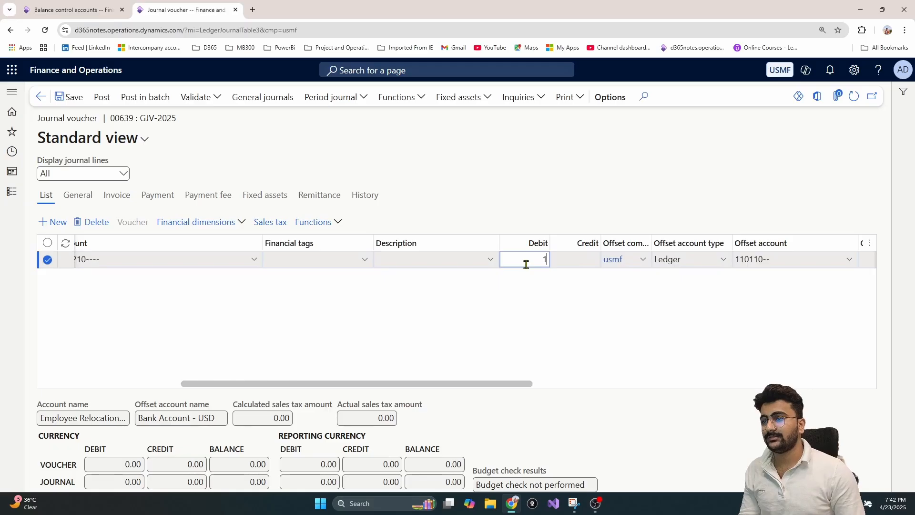
text(0000)
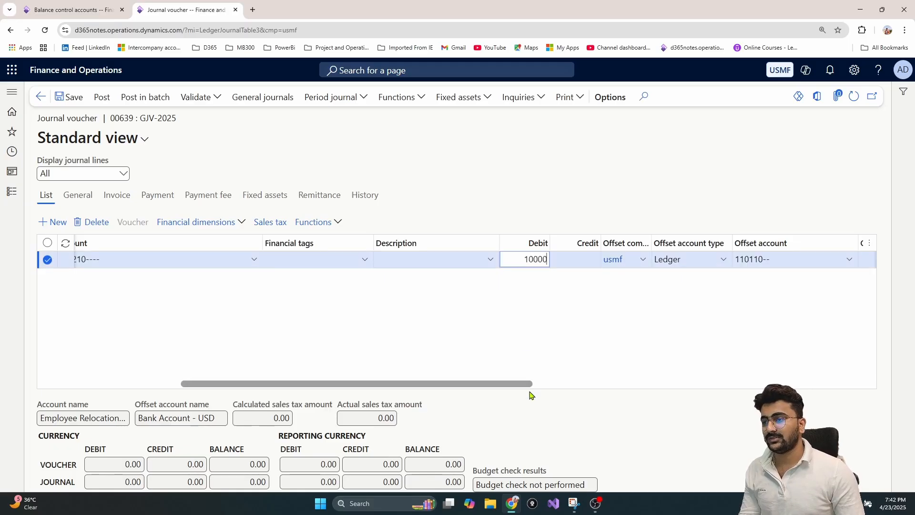
Step: Set the journal line's currency to USD
drag(529, 386, 679, 388)
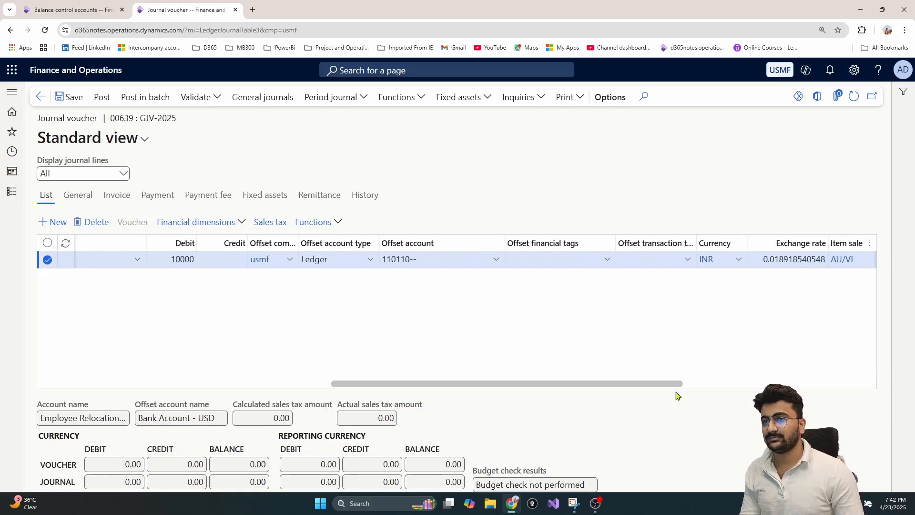
click(738, 260)
scroll(582, 314, up, 10)
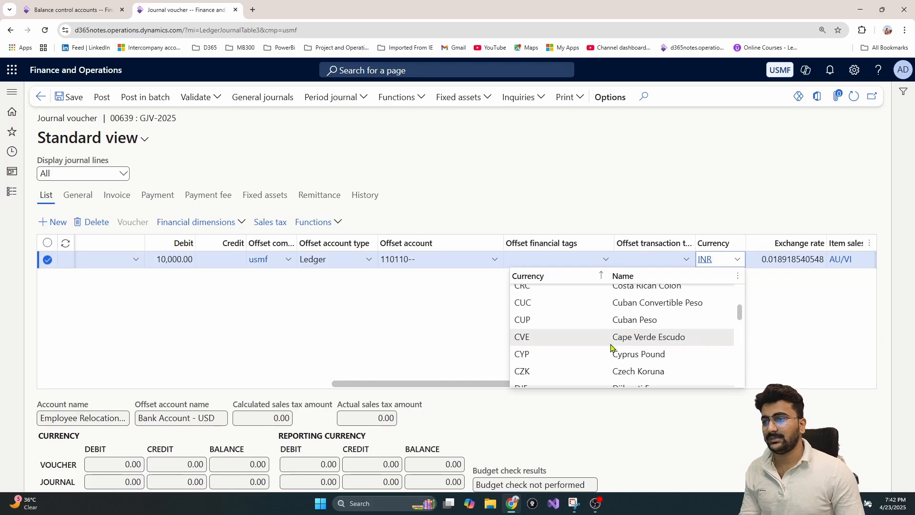
key(BackSpace)
key(BackSpace)
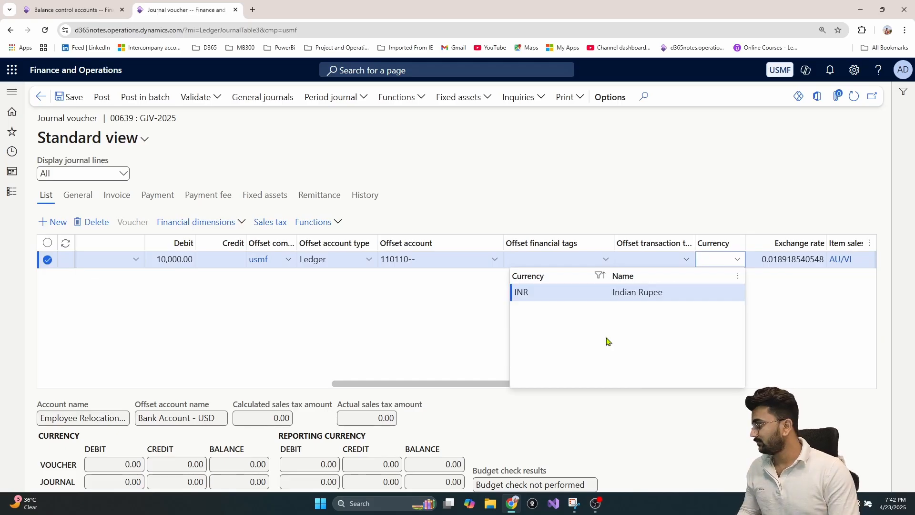
text(us)
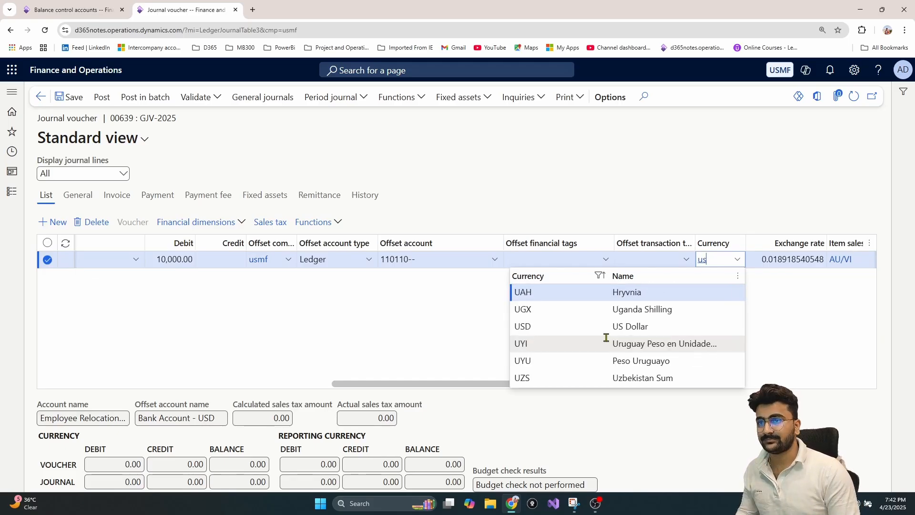
text(d)
key(Return)
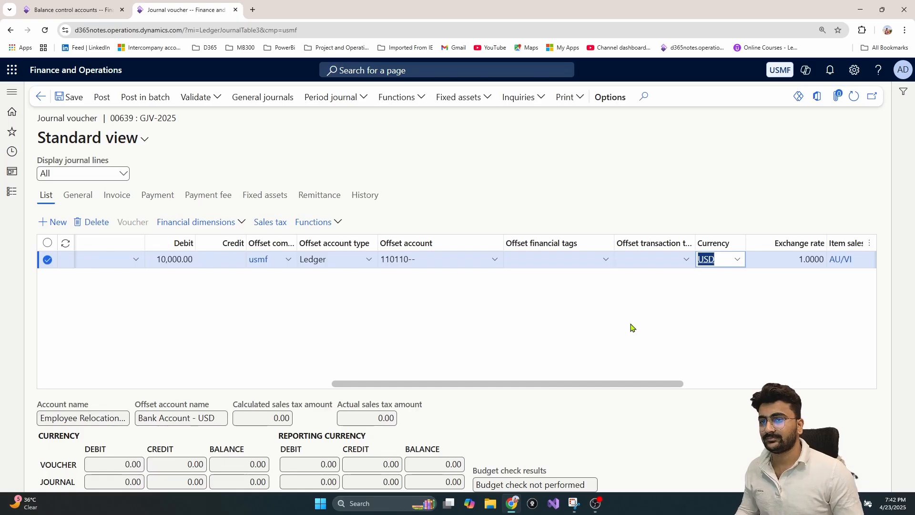
Step: Open the Balance control inquiry for the voucher, review account 110110's figures through After other journals, and close it
drag(636, 385, 282, 343)
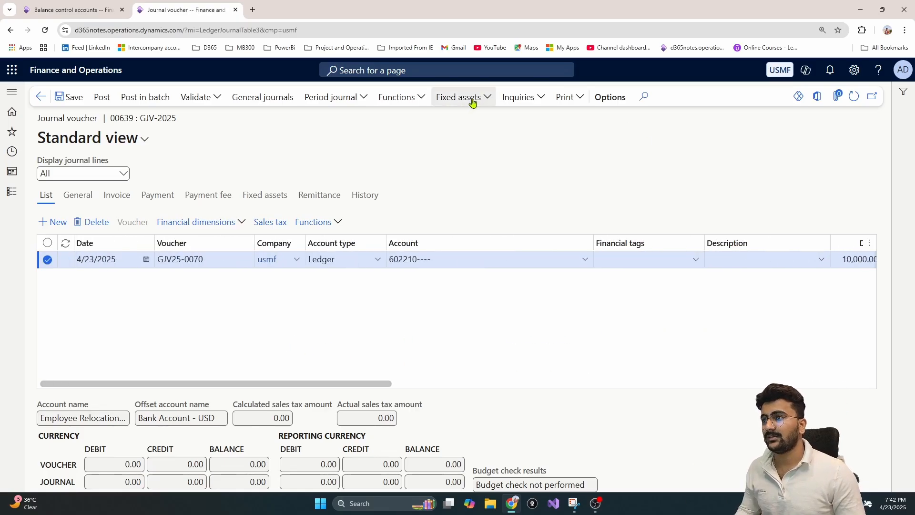
click(548, 108)
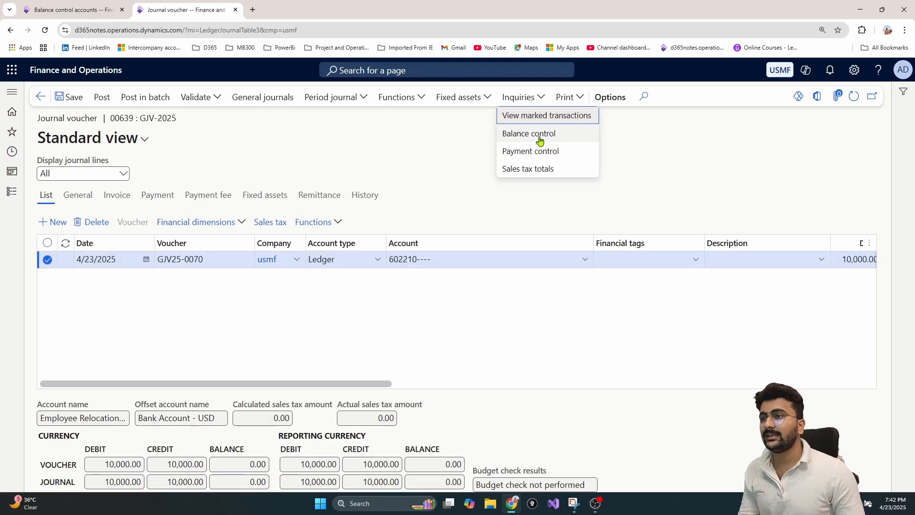
click(538, 136)
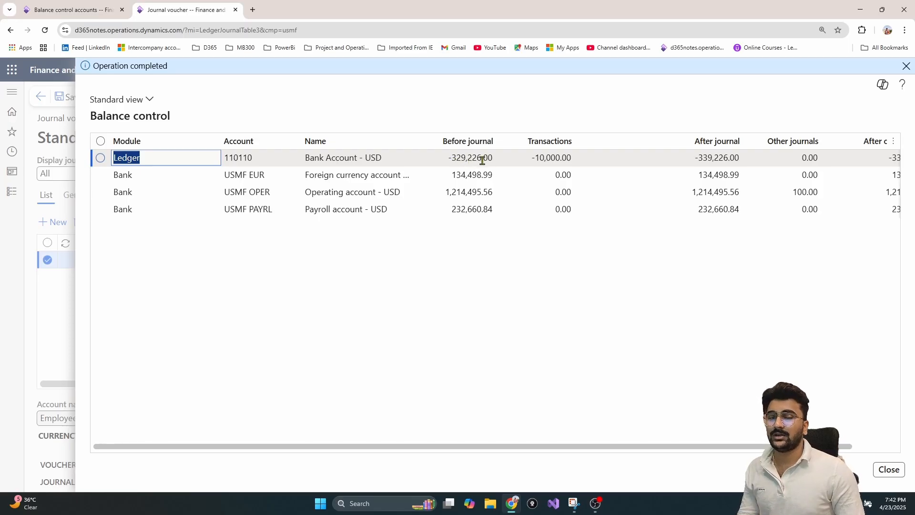
click(548, 159)
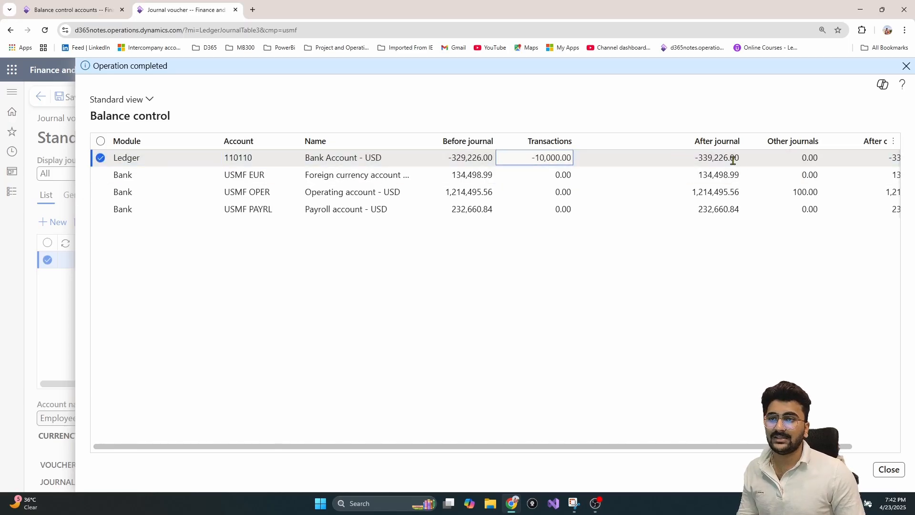
drag(728, 447, 774, 447)
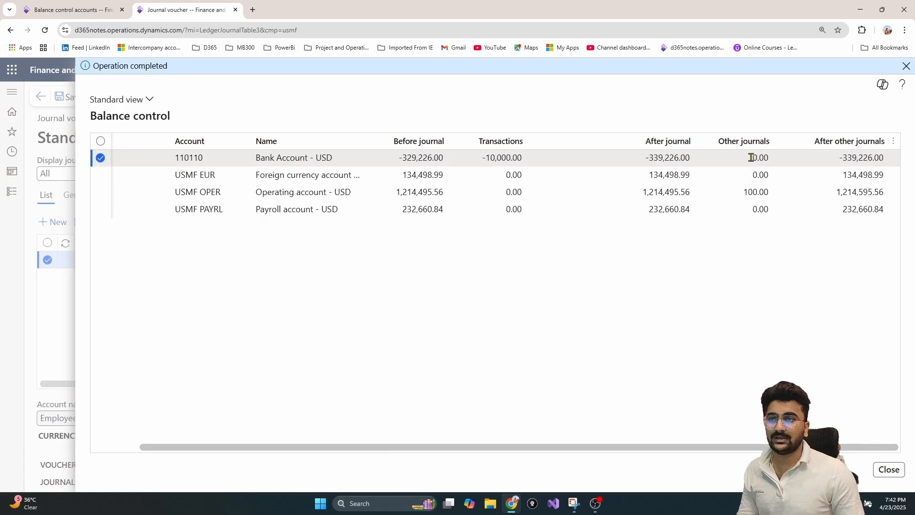
click(840, 158)
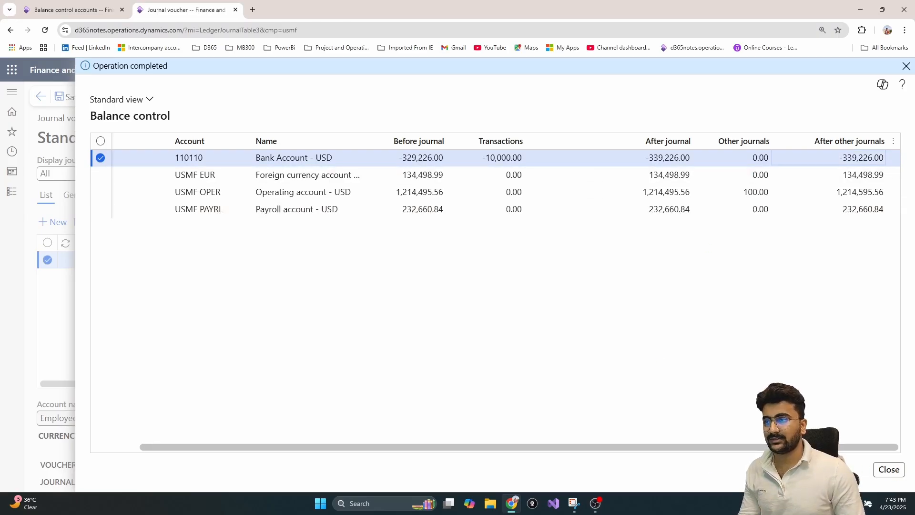
click(888, 469)
Step: Simulate posting of the GJV-2025 journal with the 10,000.00 debit line
click(215, 99)
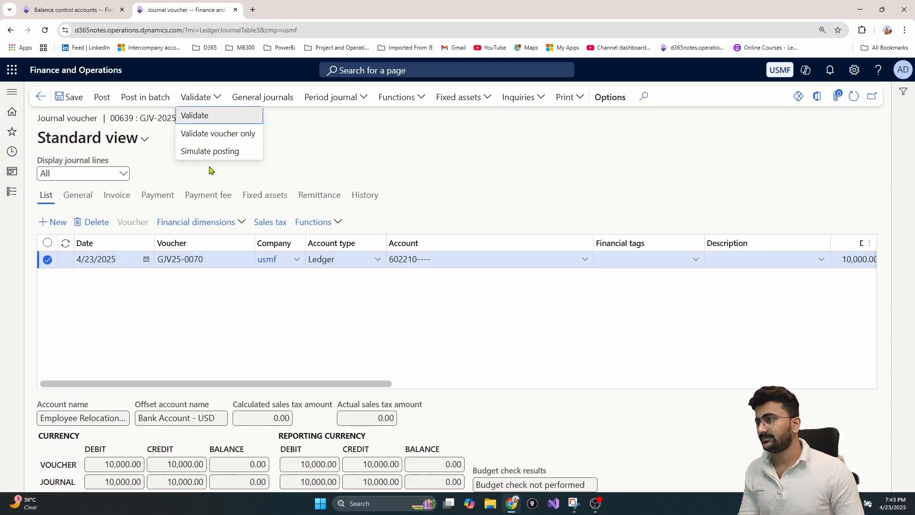
click(213, 154)
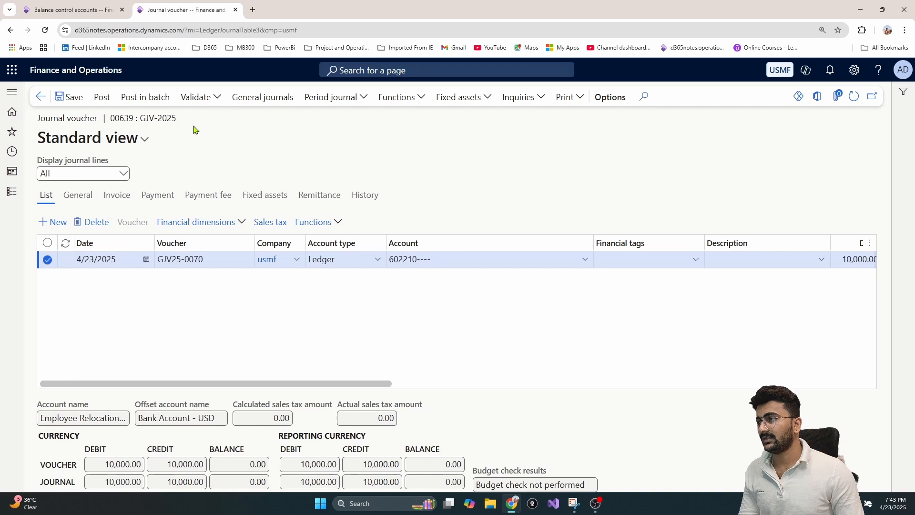
click(216, 99)
click(215, 151)
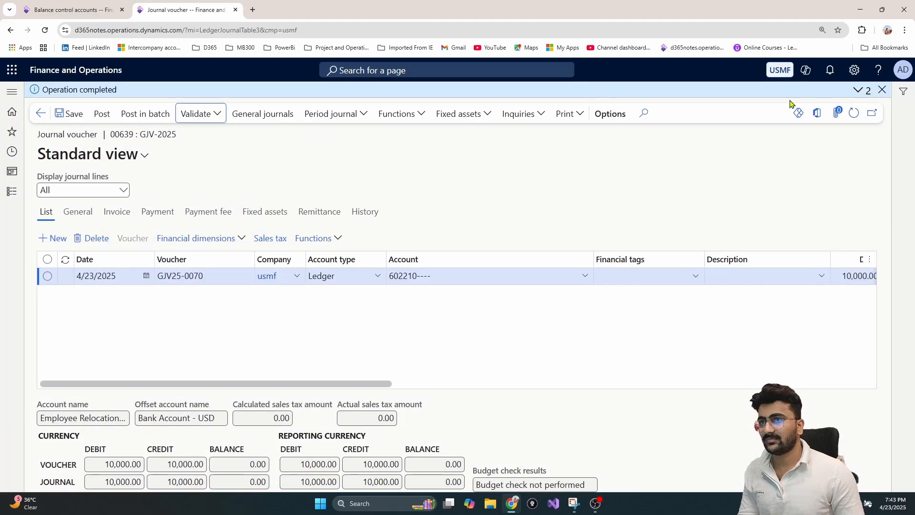
Step: In a duplicate browser tab, create a second general journal with the name GJV-2025 and open its lines
right_click(200, 9)
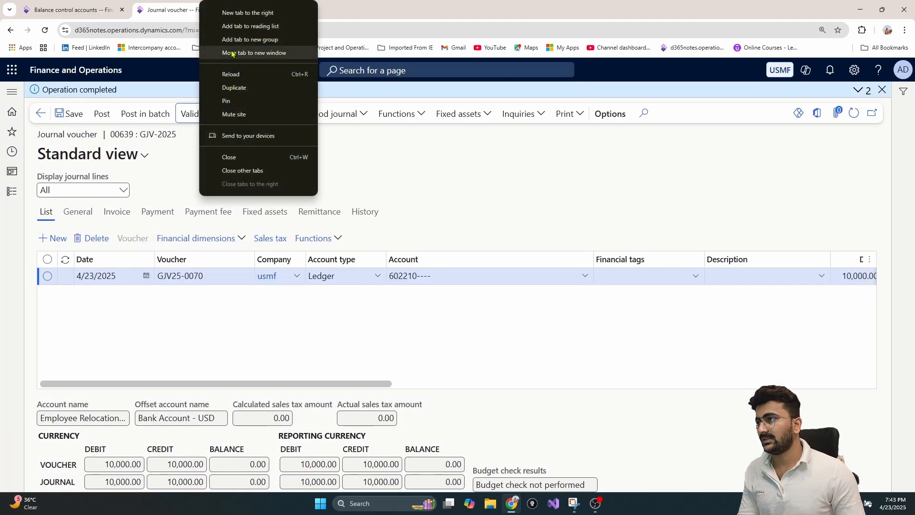
click(253, 88)
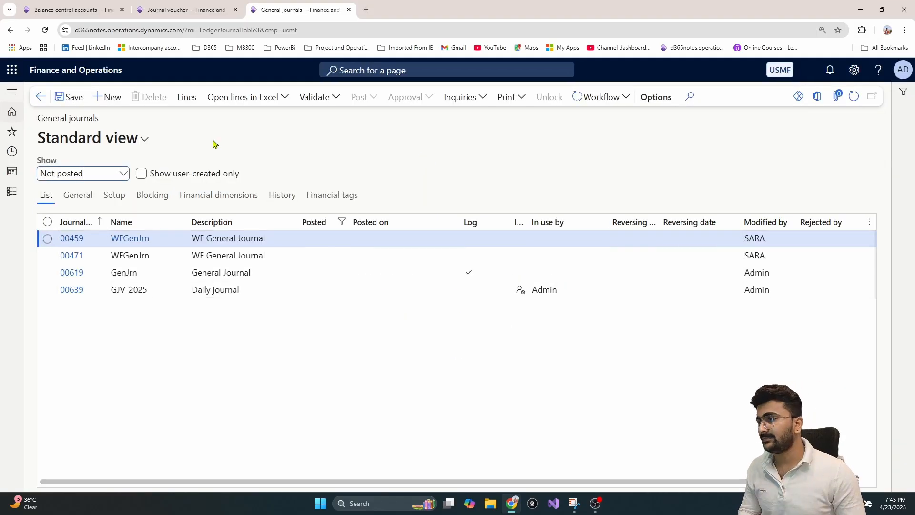
click(119, 101)
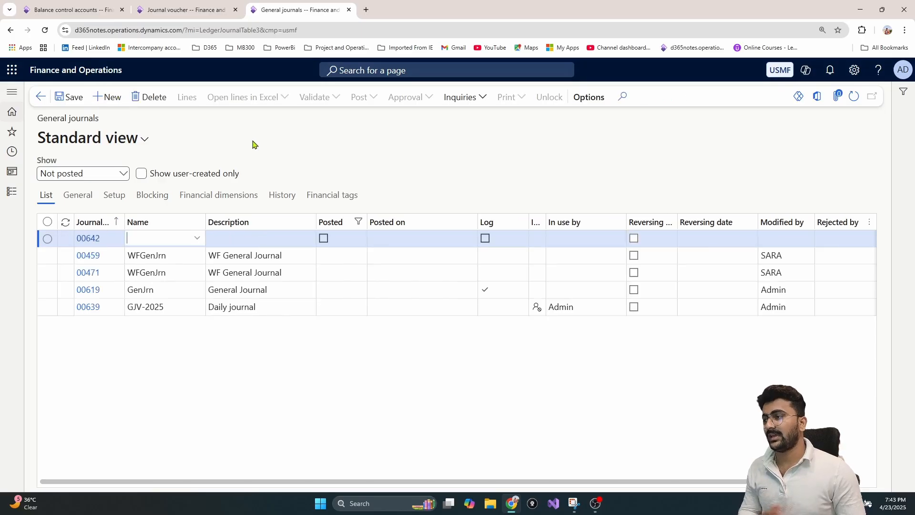
click(198, 240)
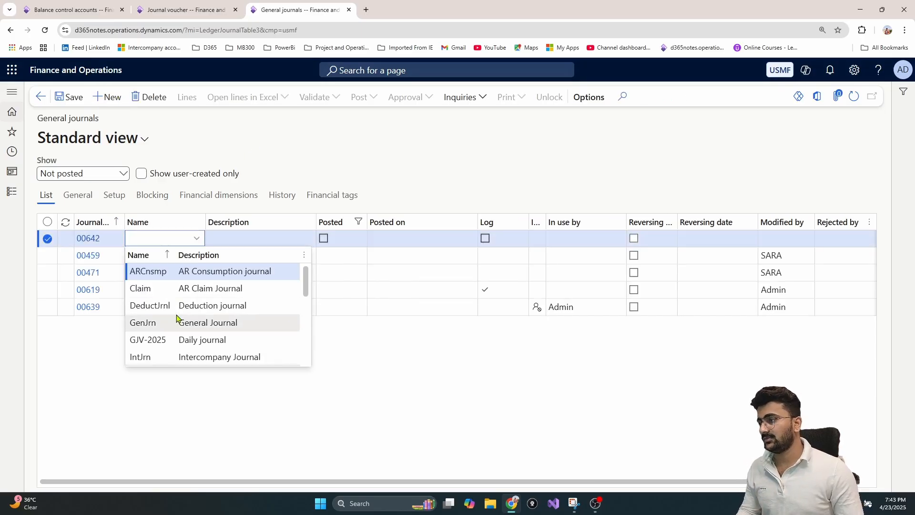
click(179, 339)
click(188, 99)
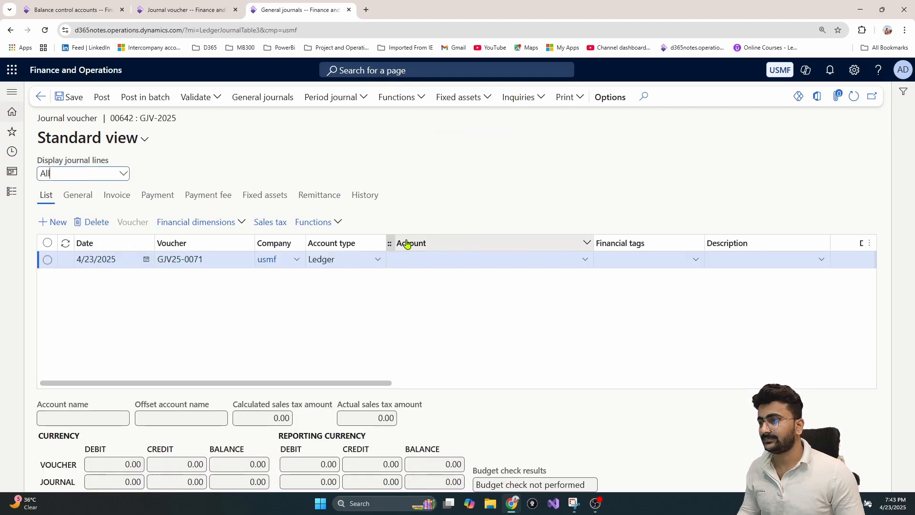
Step: Set the new journal line's account to 605150, Rent Expense
click(585, 260)
text(r)
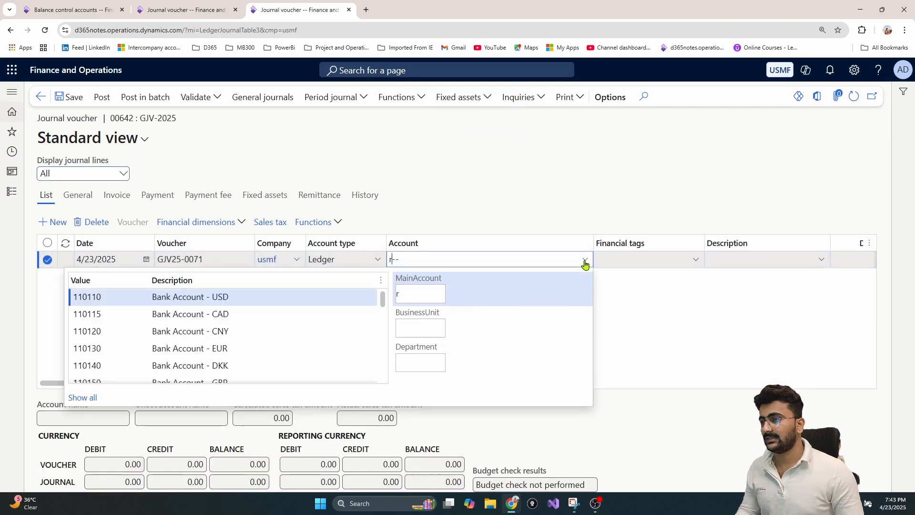
text(ent)
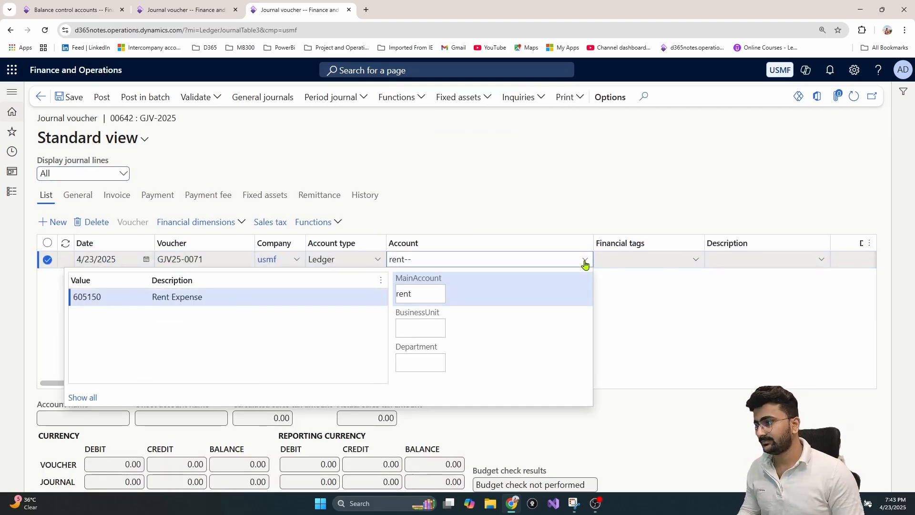
key(Tab)
key(Tab)
key(Tab)
key(Tab)
key(Tab)
key(Tab)
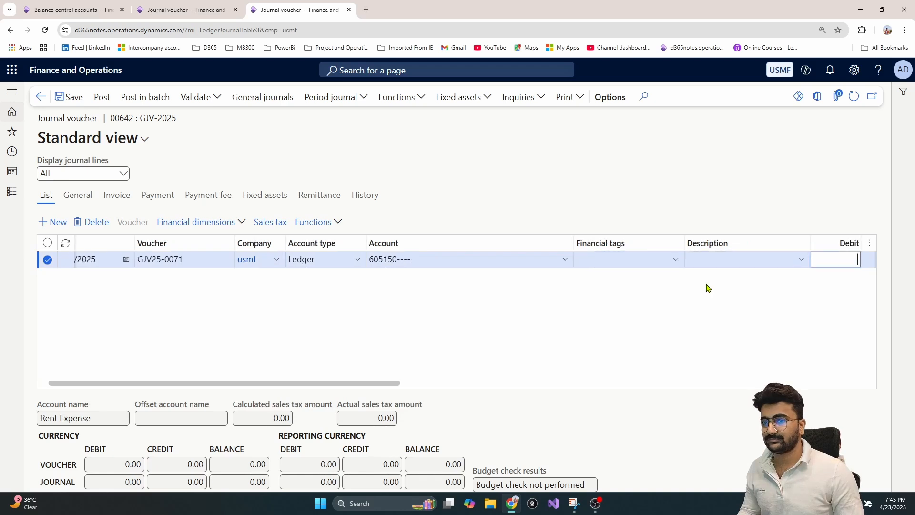
Step: Enter a debit amount of 10000 on the rent expense line
click(730, 260)
text(1)
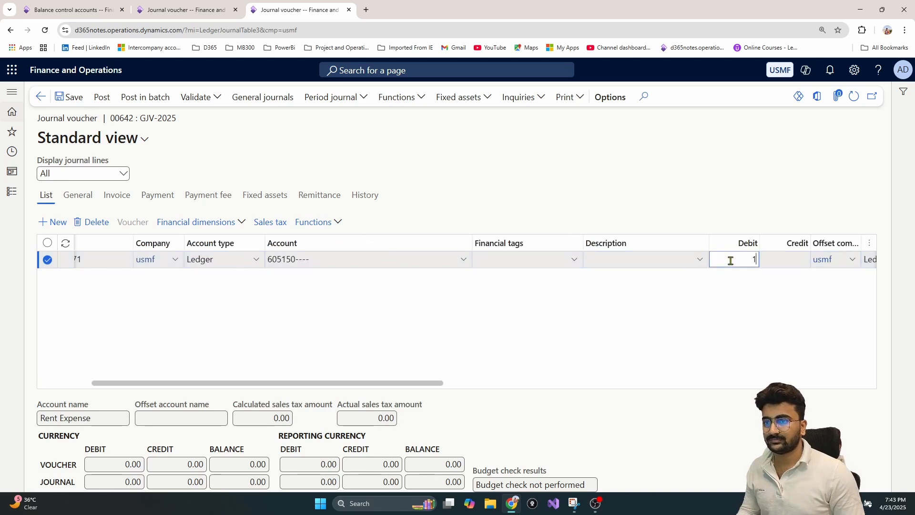
text(0,000000)
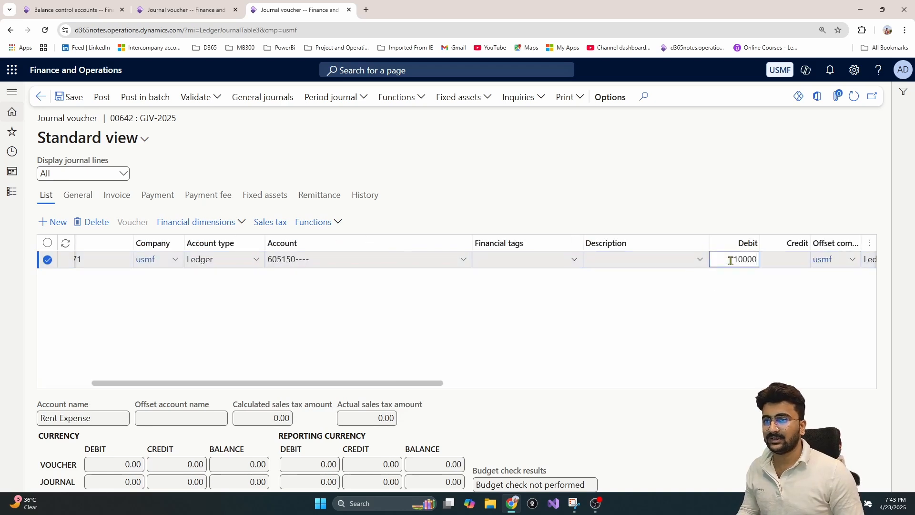
Step: Set the rent expense line's offset account to 110110, Bank Account - USD
key(Tab)
key(Tab)
key(Tab)
key(Tab)
key(Tab)
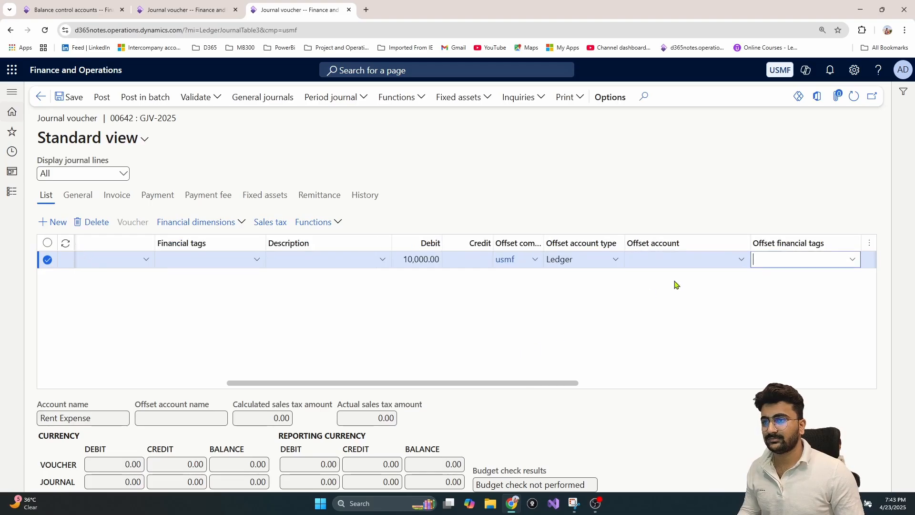
click(742, 259)
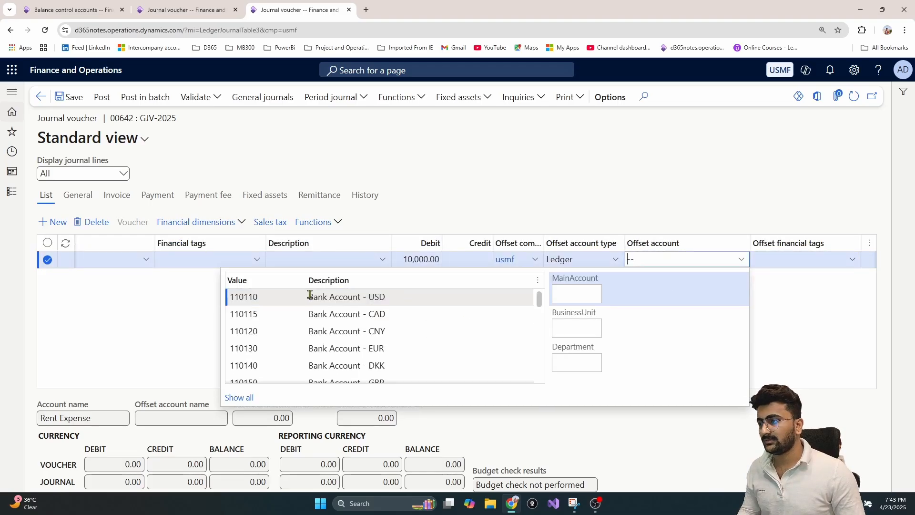
click(329, 296)
Step: Set the rent expense line's currency to USD, US Dollar
key(Tab)
key(Tab)
key(Tab)
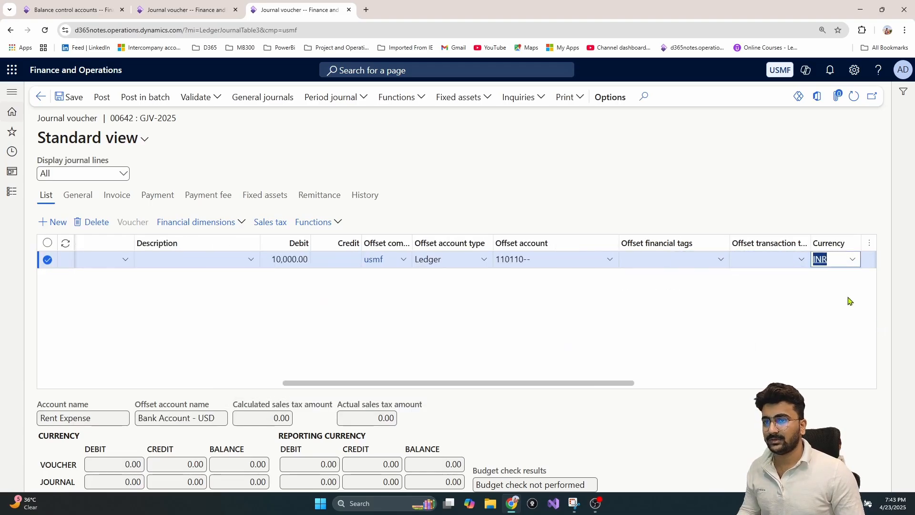
text(usd)
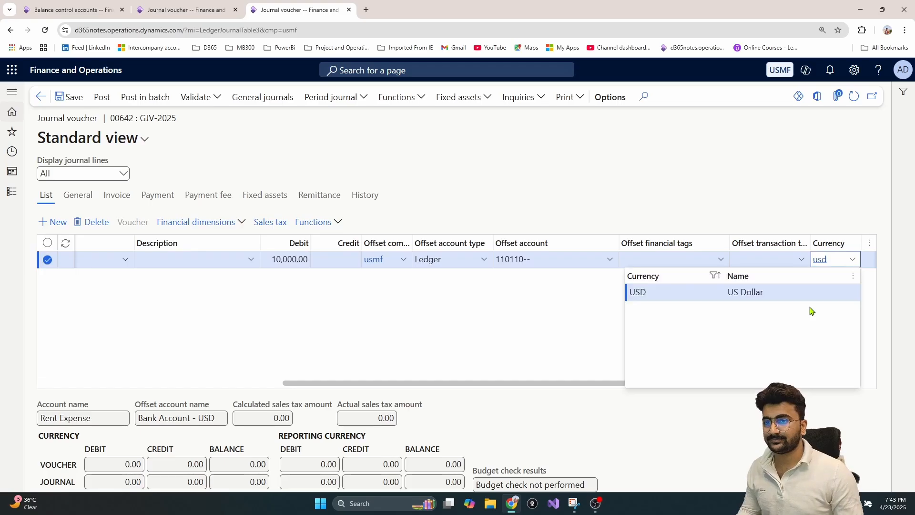
click(780, 293)
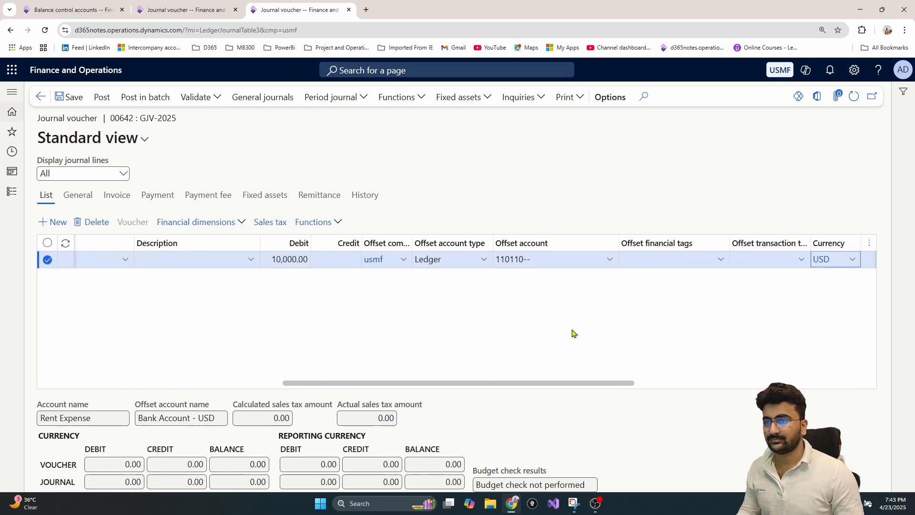
Step: Open the second journal's Balance control inquiry and compare account 110110's other-journals figures with the first journal's debit amount
click(539, 97)
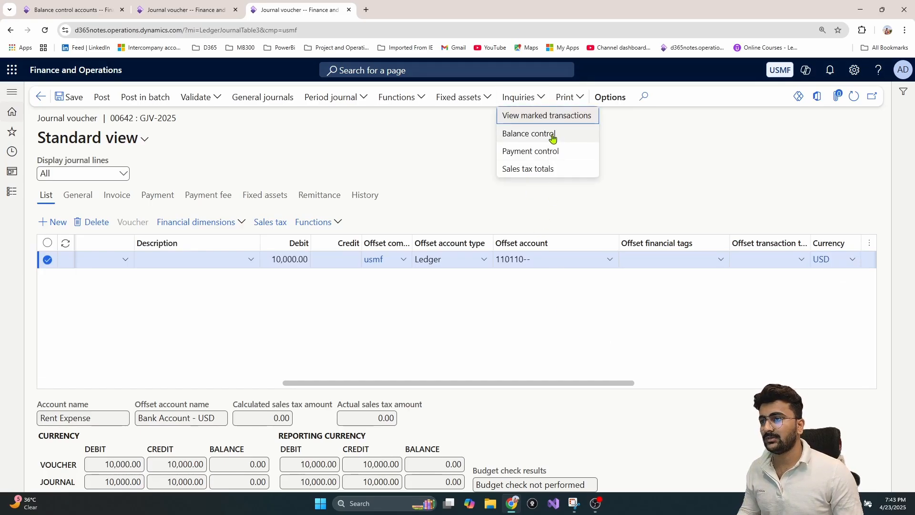
click(552, 136)
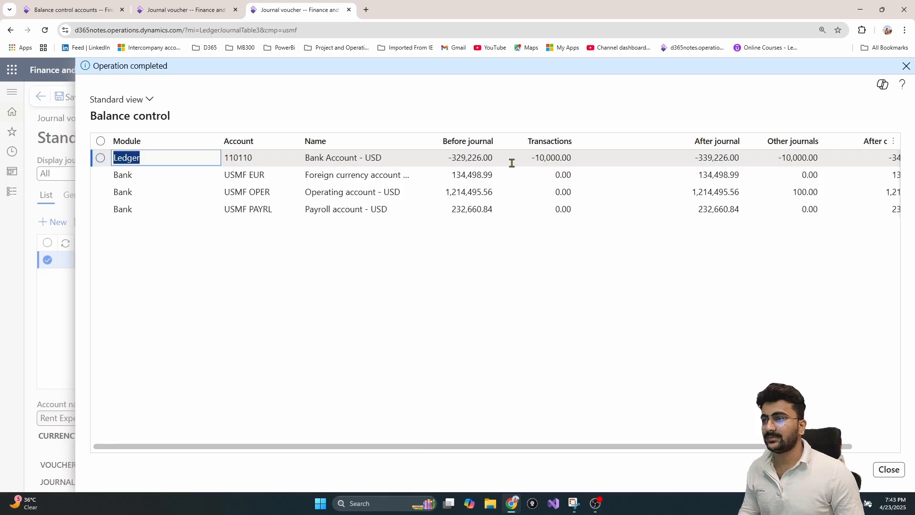
drag(574, 446, 691, 447)
click(189, 10)
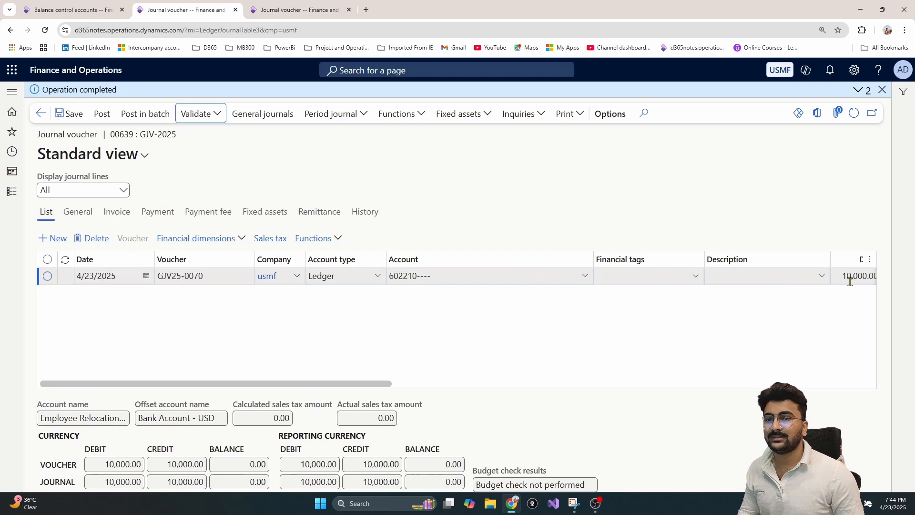
click(283, 8)
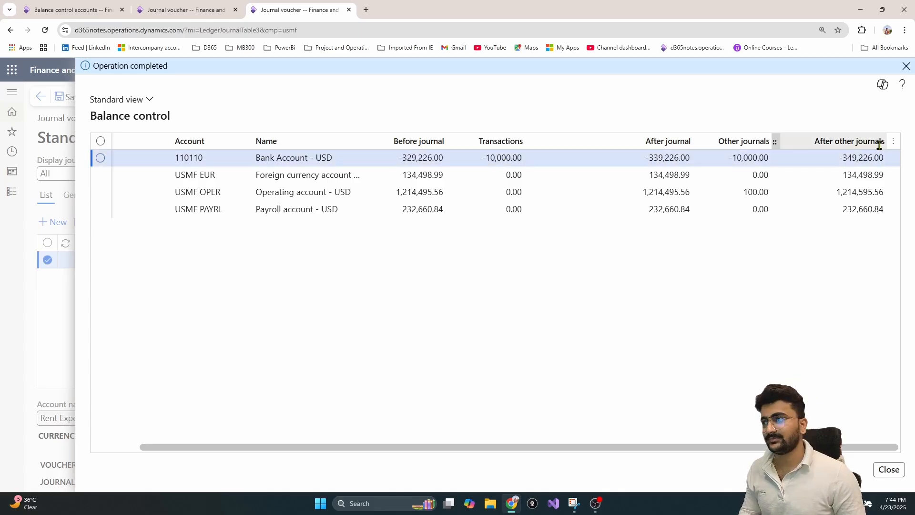
Step: Post the first general journal, which holds the employee relocation line offset to Bank Account - USD
click(205, 10)
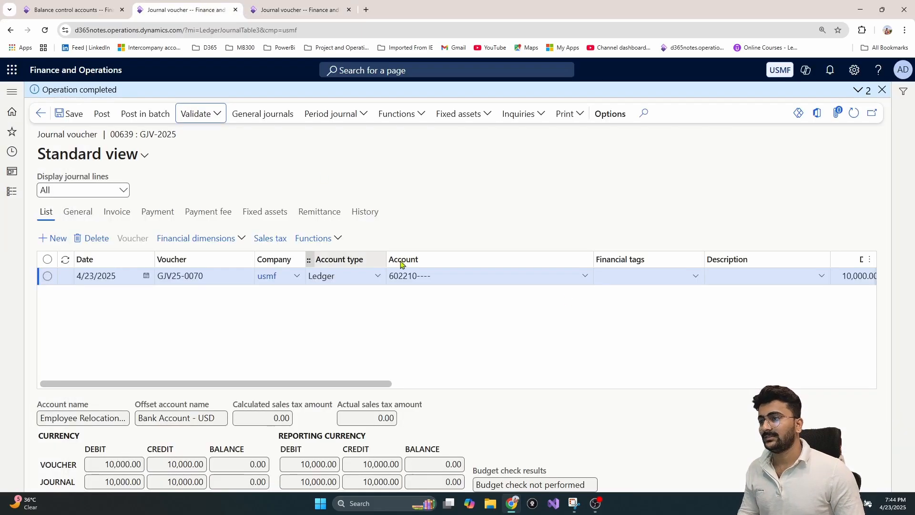
mouse_move(367, 384)
mouse_down()
mouse_move(433, 390)
mouse_move(365, 385)
mouse_up()
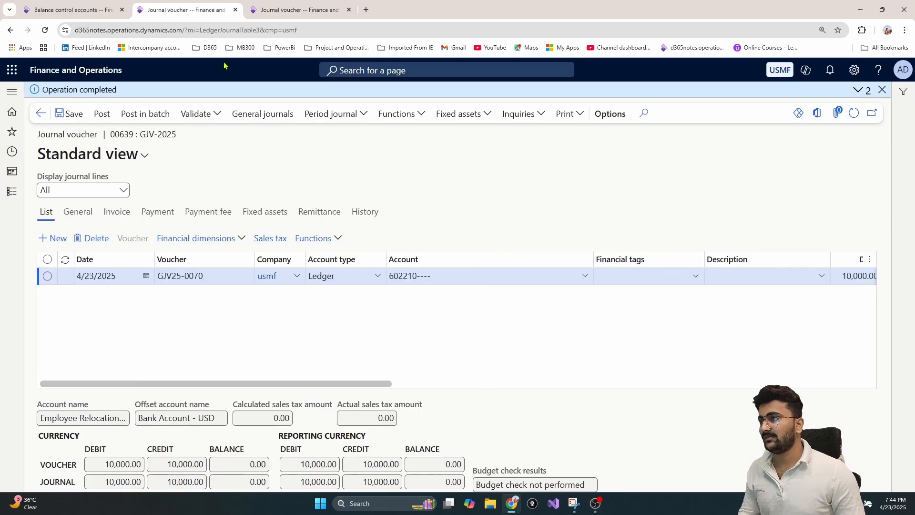
click(101, 118)
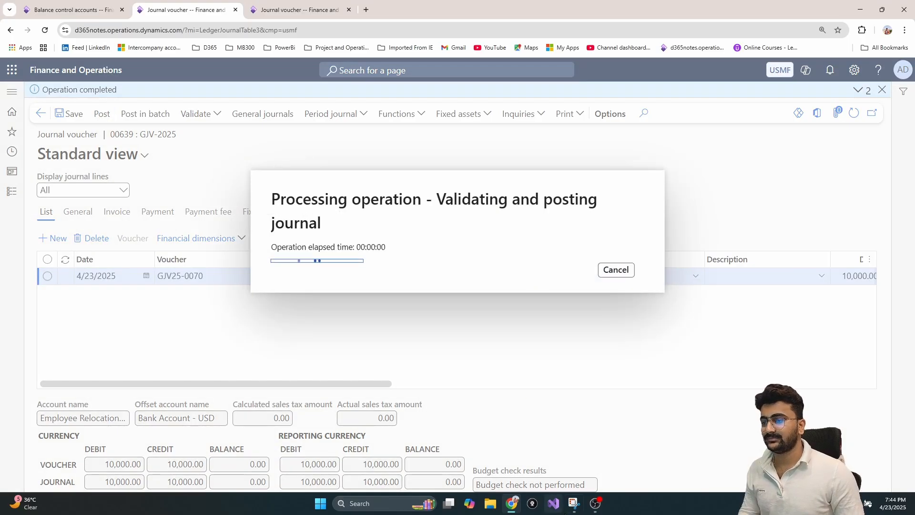
Step: Check the saved Balance control snapshot, then close and reopen the rent expense journal's Balance control inquiry to refresh its figures
click(573, 503)
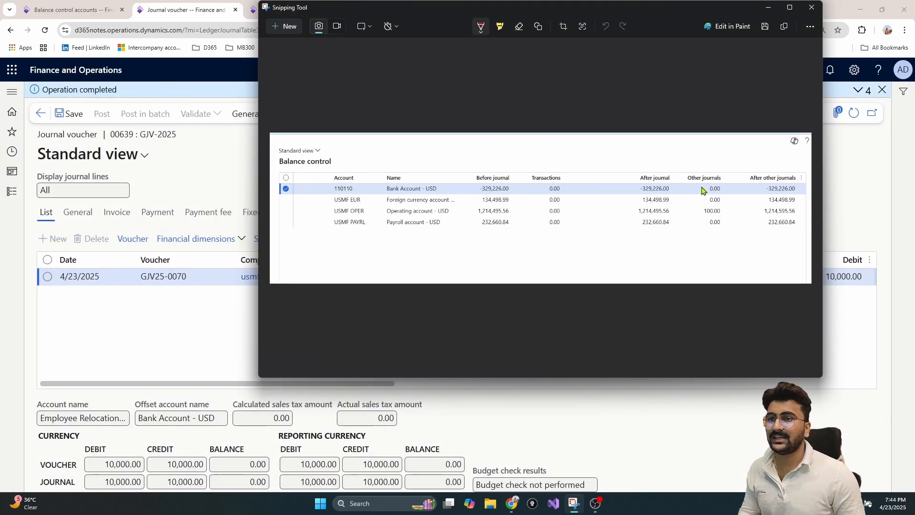
click(210, 168)
click(274, 9)
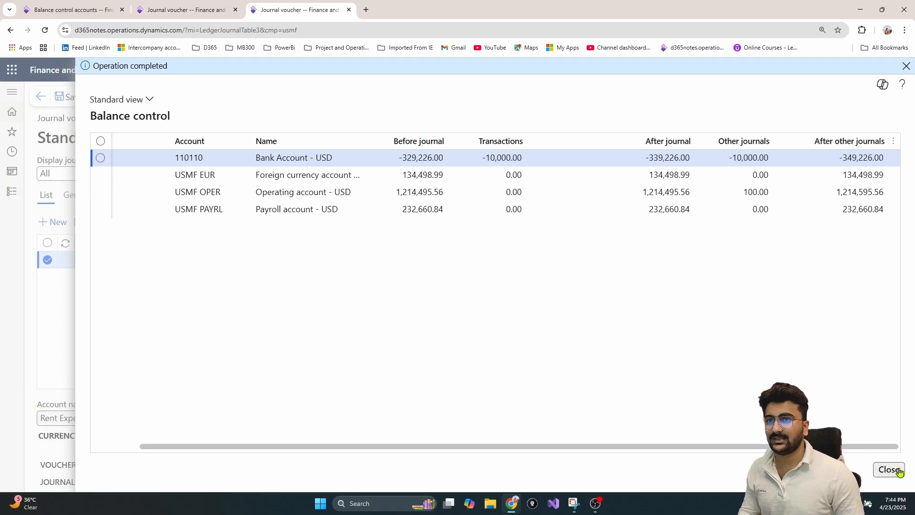
click(890, 469)
click(531, 99)
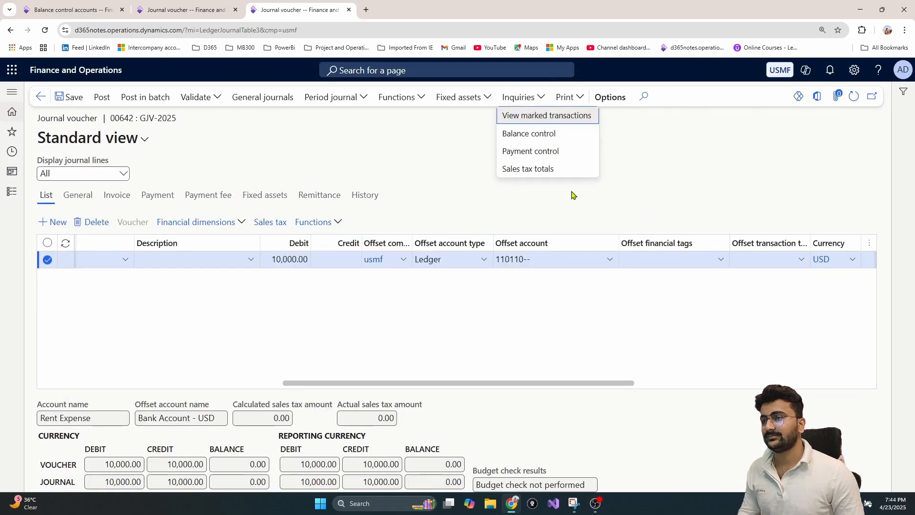
click(544, 135)
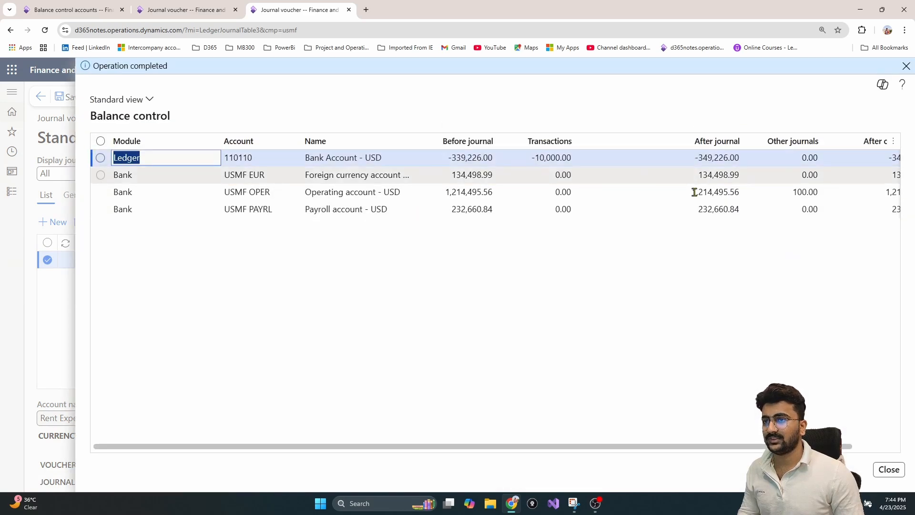
Step: Compare account 110110's refreshed before-journal balance with the saved snapshot and review its other-journals and transactions amounts
click(499, 160)
click(486, 157)
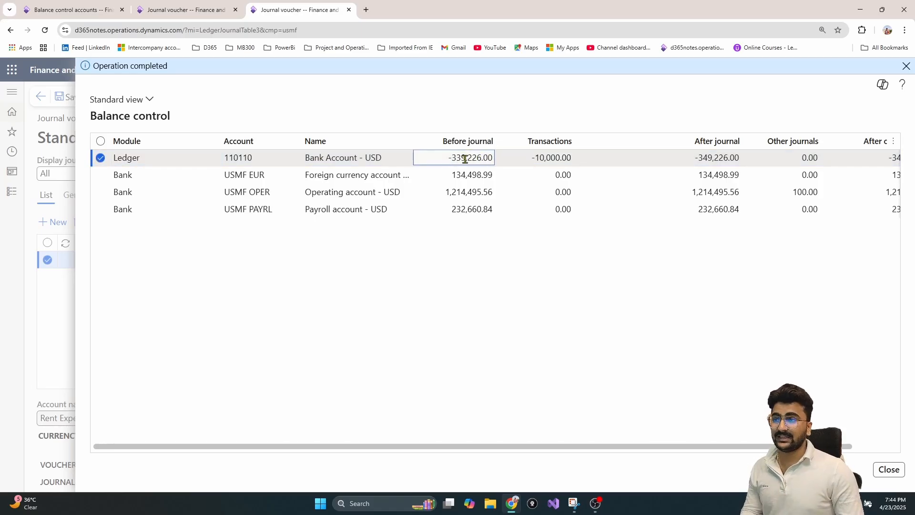
click(573, 503)
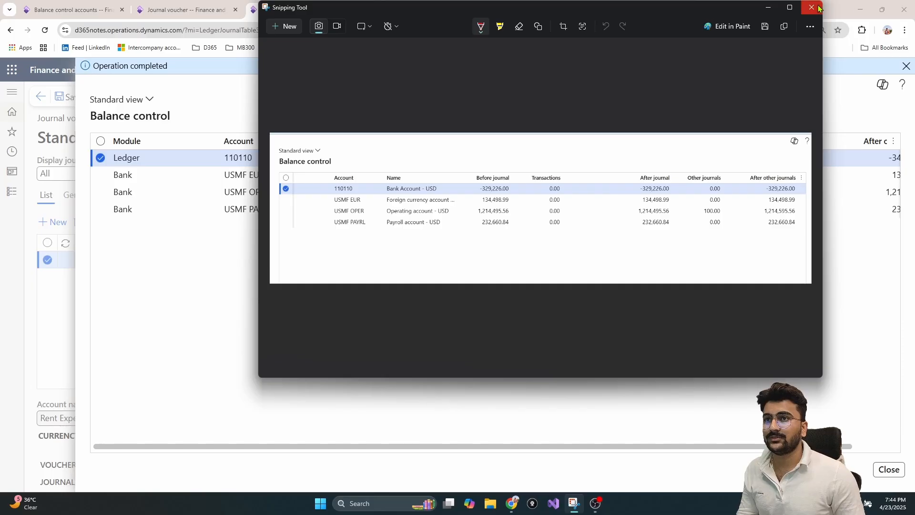
click(773, 10)
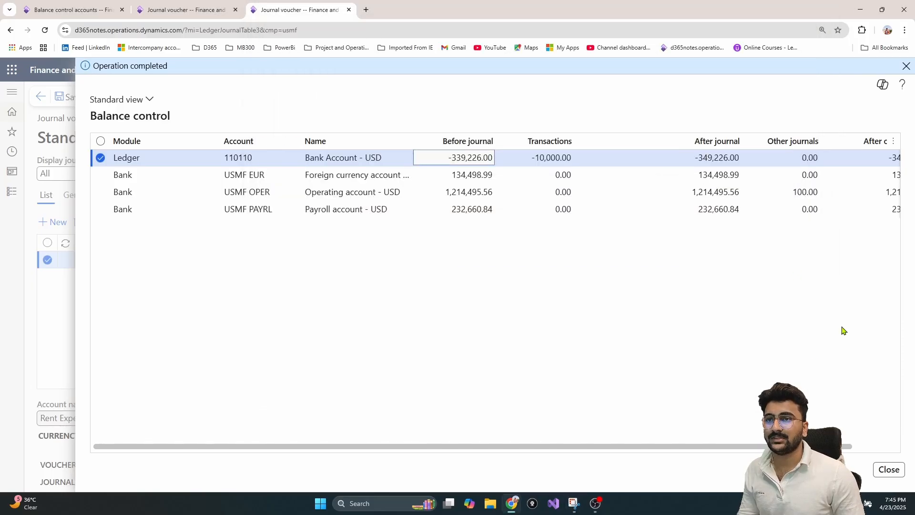
scroll(777, 161, right, 2)
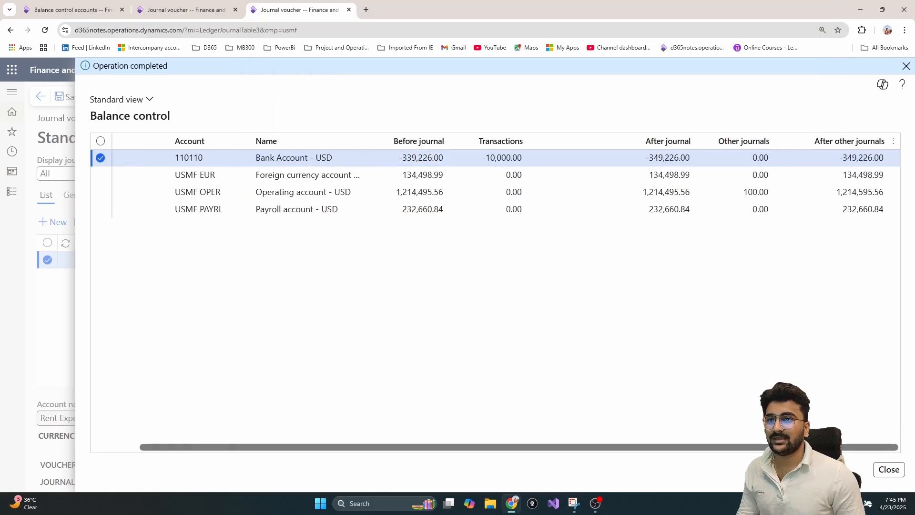
click(753, 158)
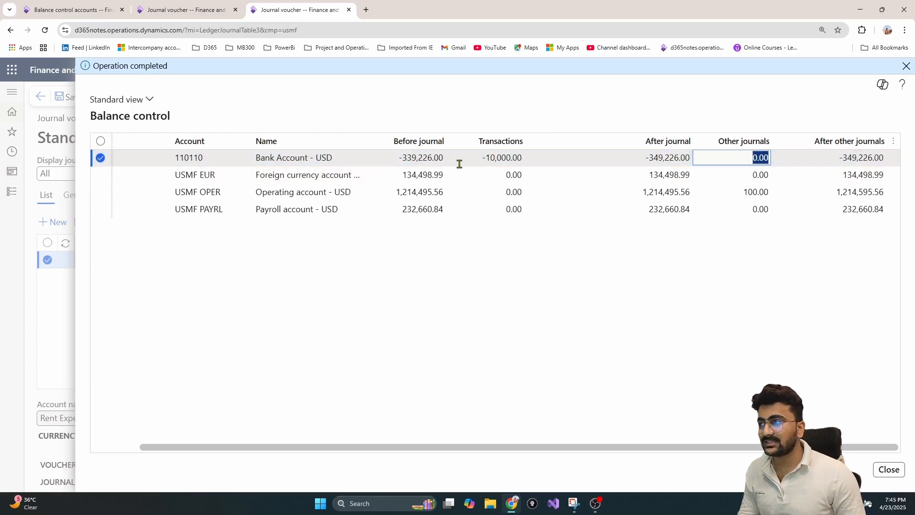
click(484, 158)
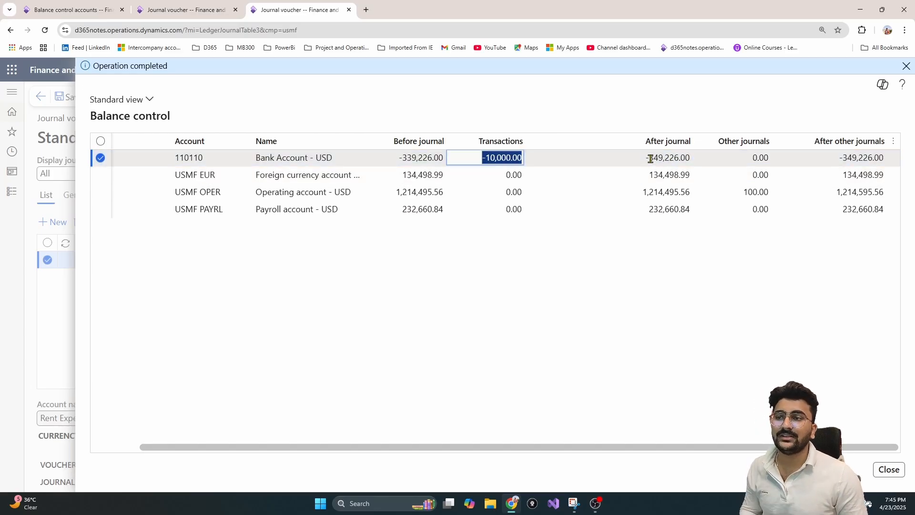